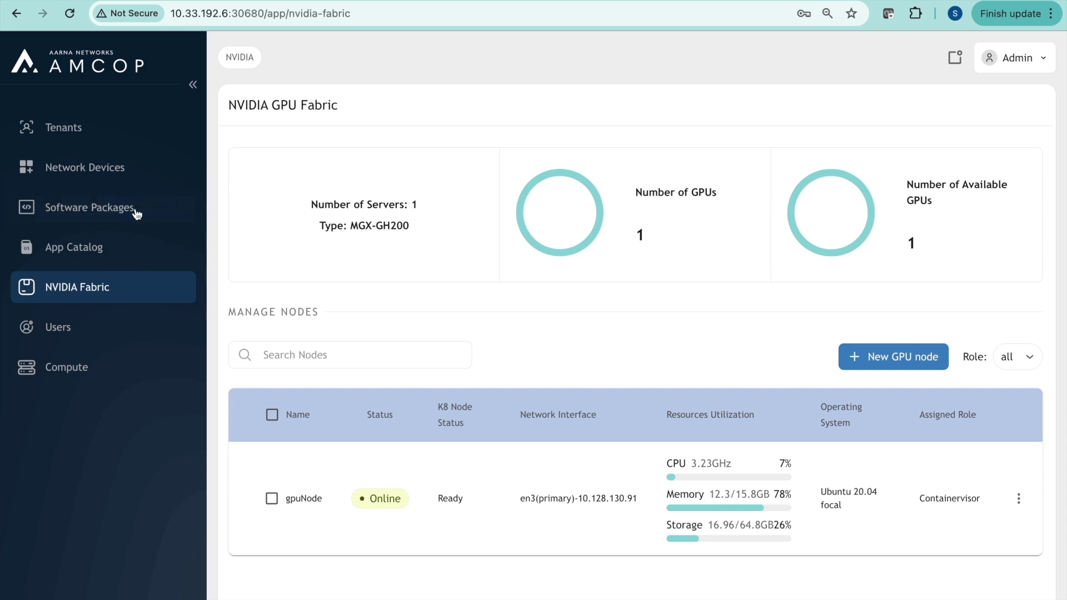
# Open the Tenants page, which currently lists no tenants
pyautogui.click(74, 133)
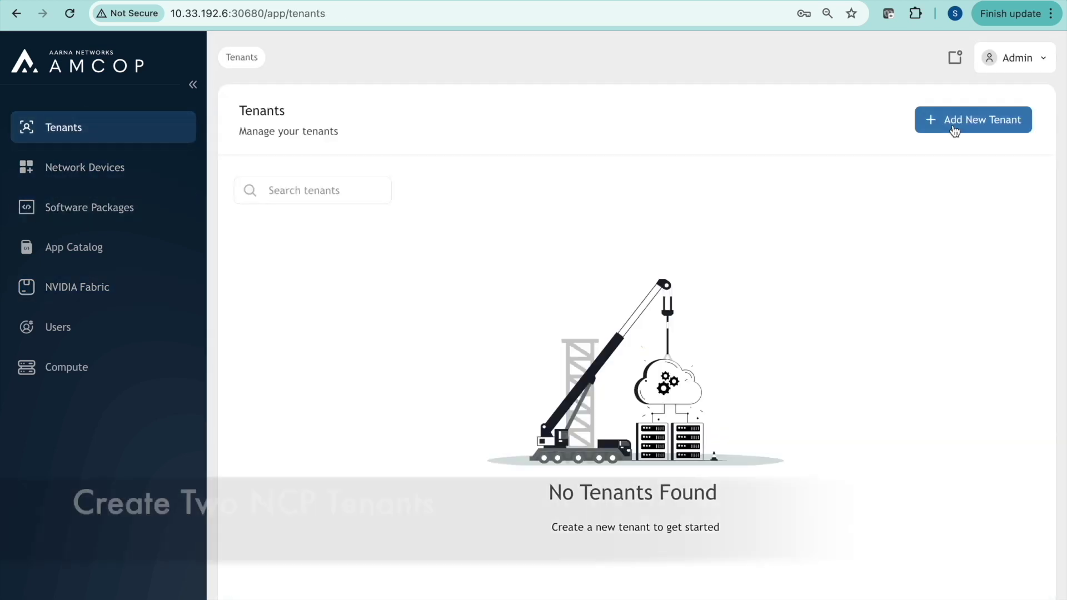
# Add a tenant named nvidia-1
pyautogui.click(954, 130)
pyautogui.click(476, 314)
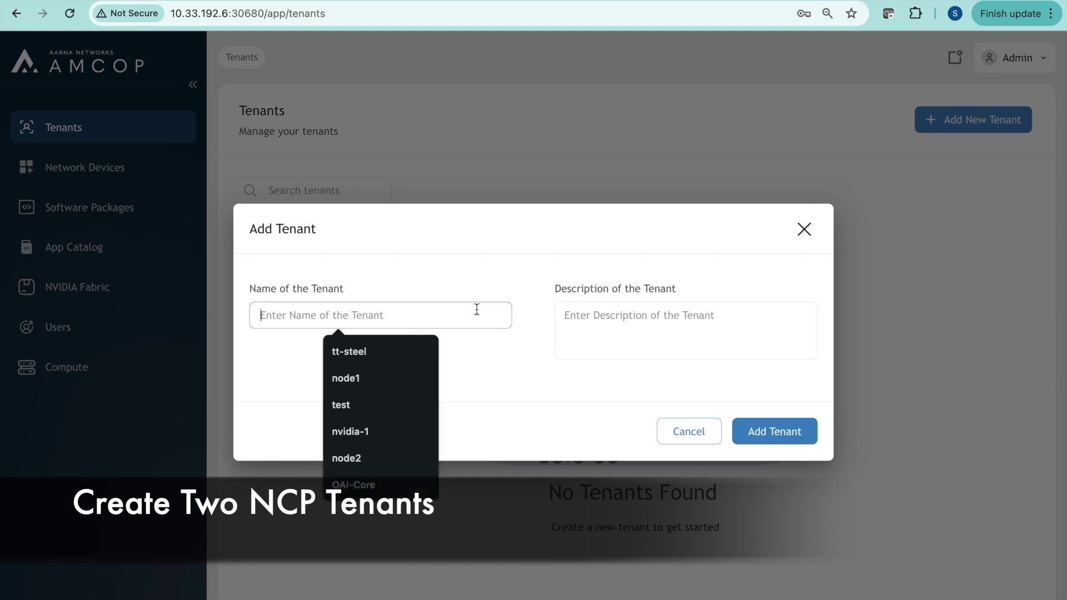
pyautogui.write('n')
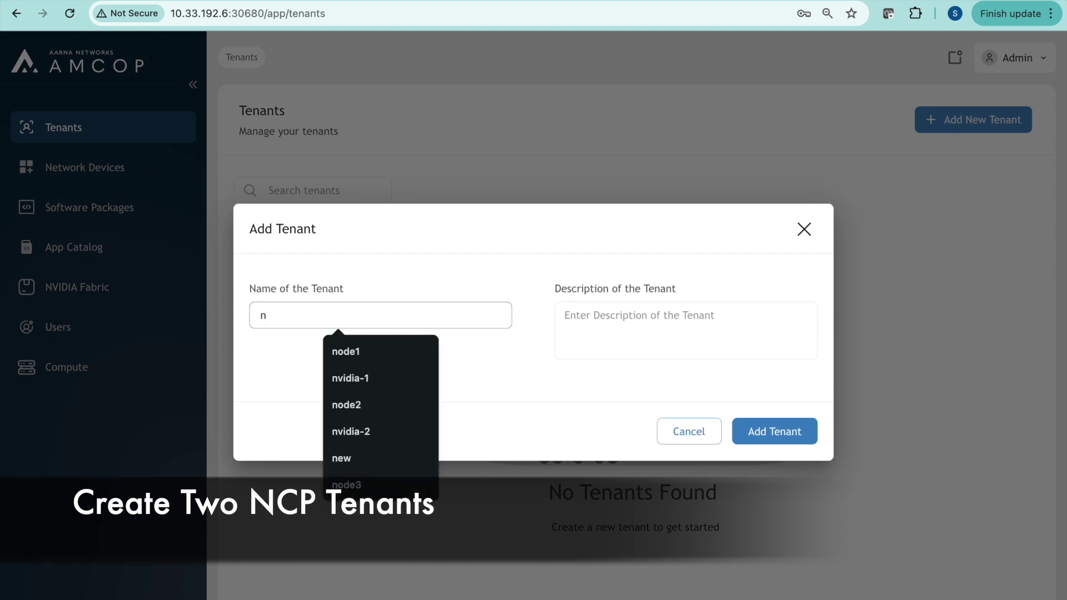
pyautogui.write('vidia')
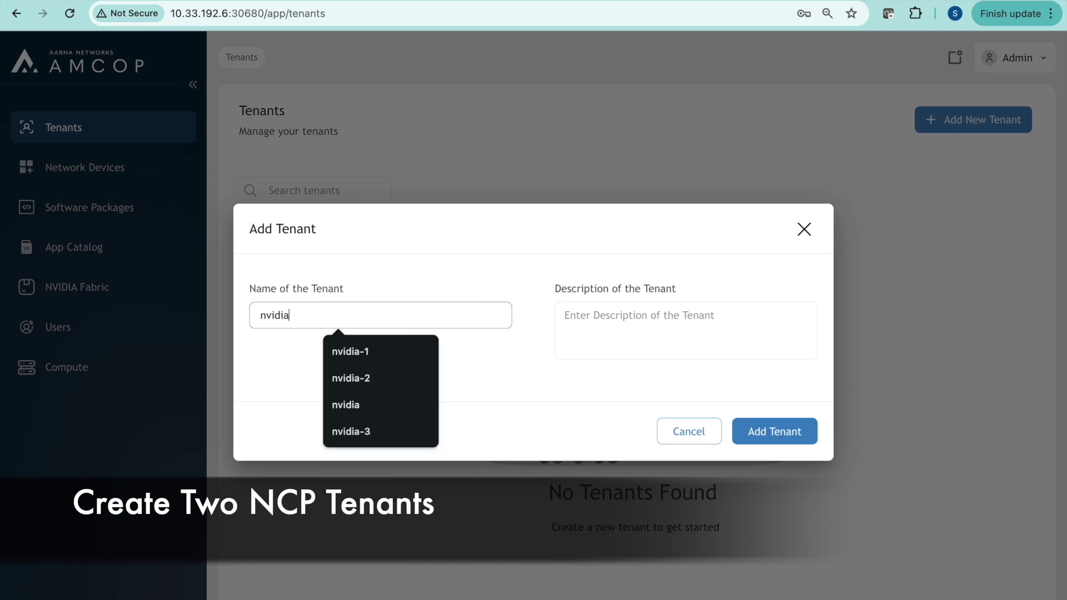
pyautogui.write('-1')
pyautogui.click(778, 433)
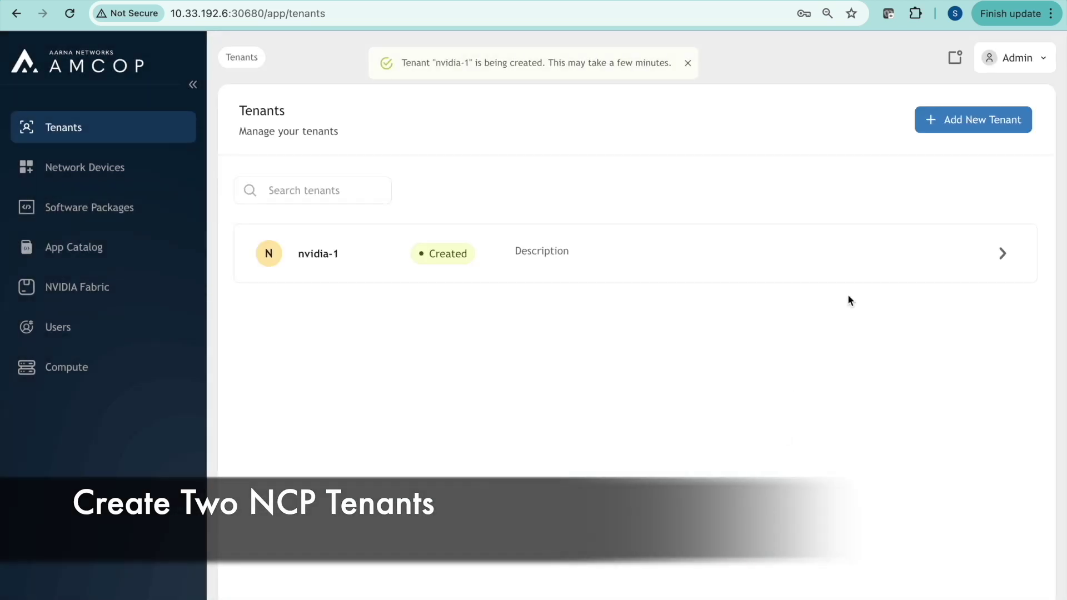
# Add a second tenant named nvidia-2
pyautogui.click(961, 124)
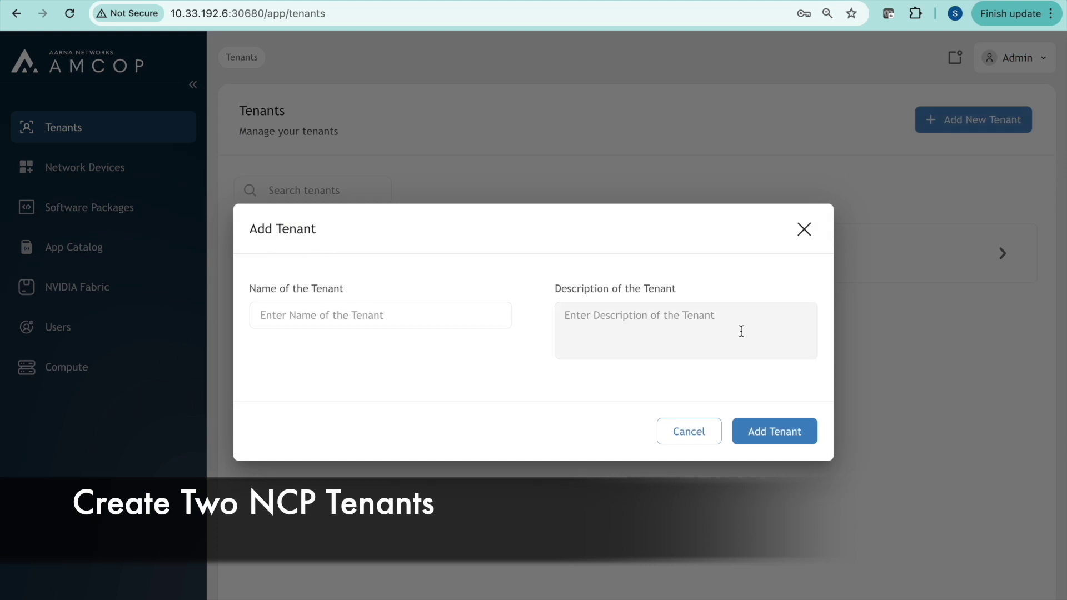
pyautogui.click(466, 314)
pyautogui.write('nvid')
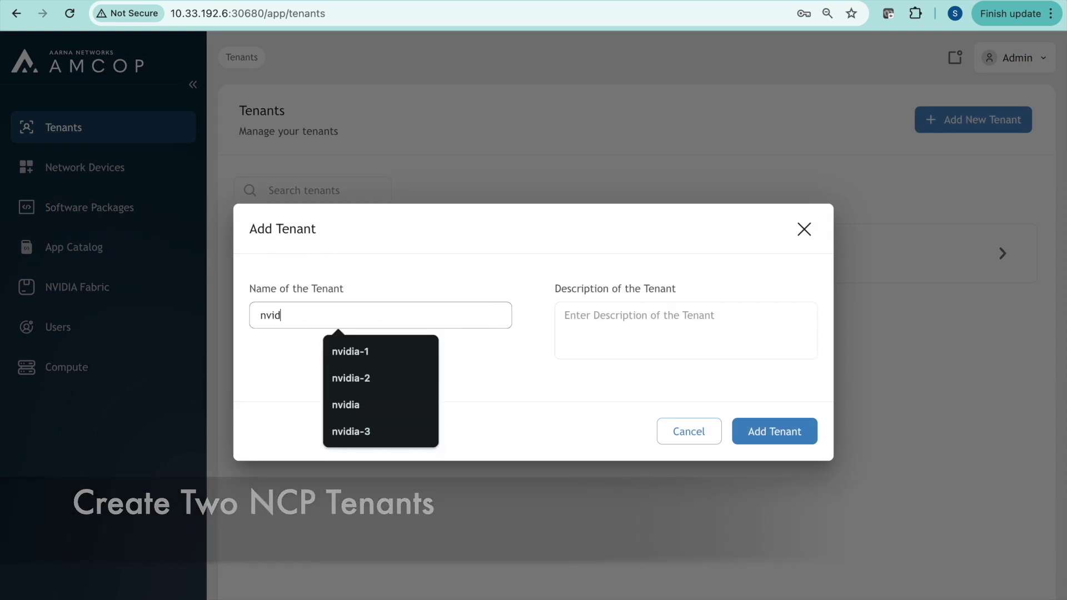
pyautogui.write('ia-2')
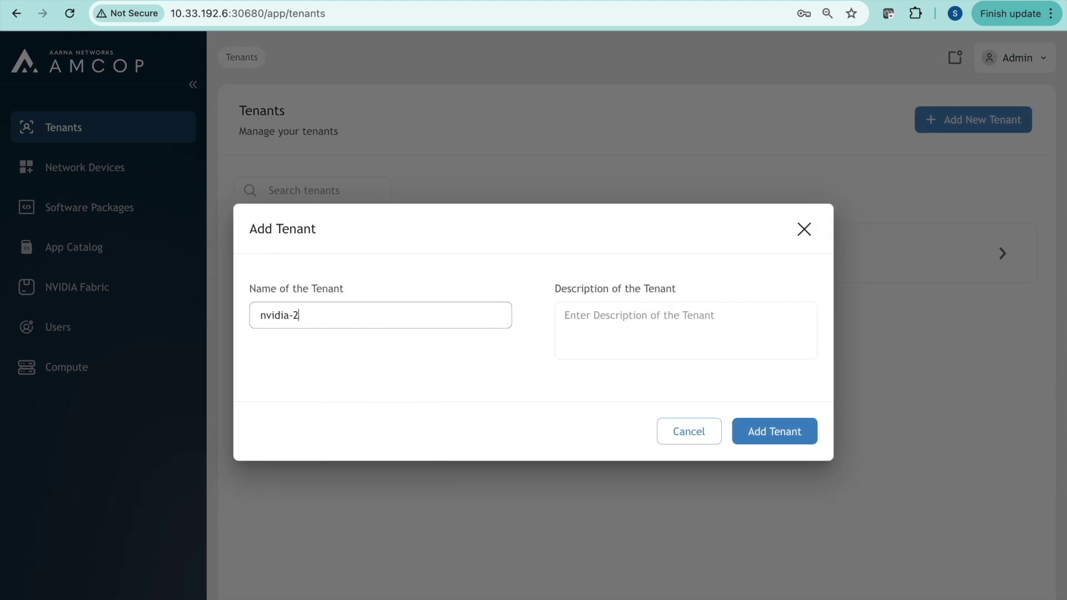
pyautogui.click(767, 433)
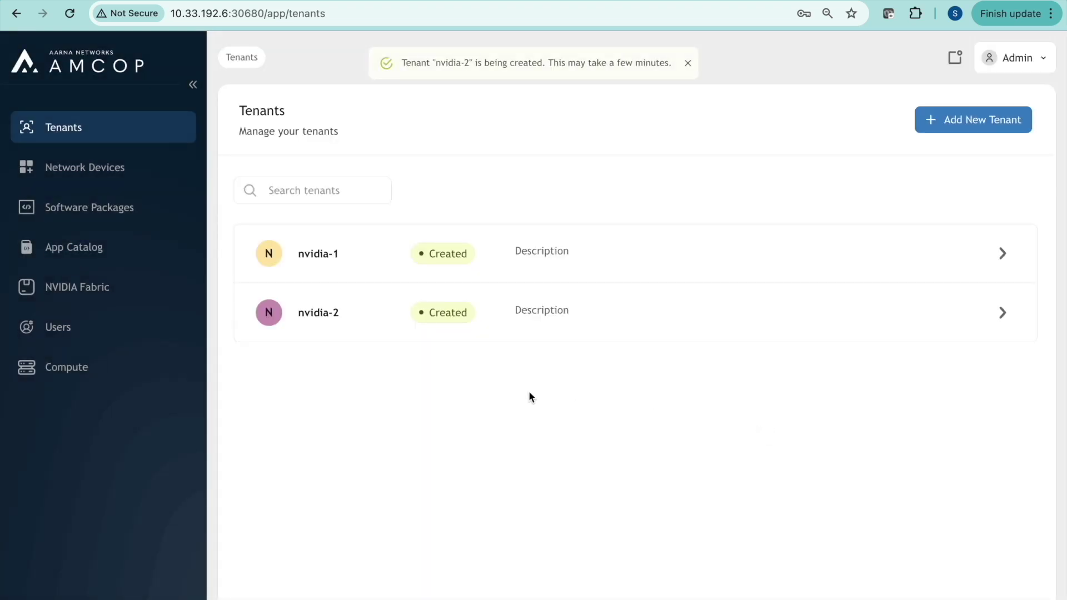
pyautogui.click(1043, 63)
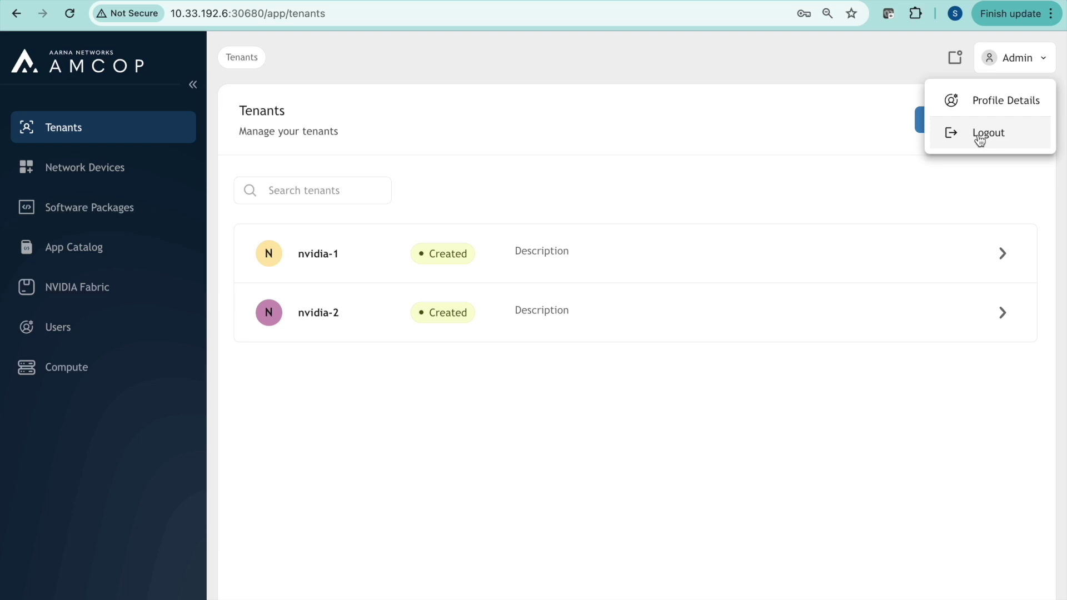
# Log out of admin and log in with the nvidia-1 tenant's email and password
pyautogui.click(979, 137)
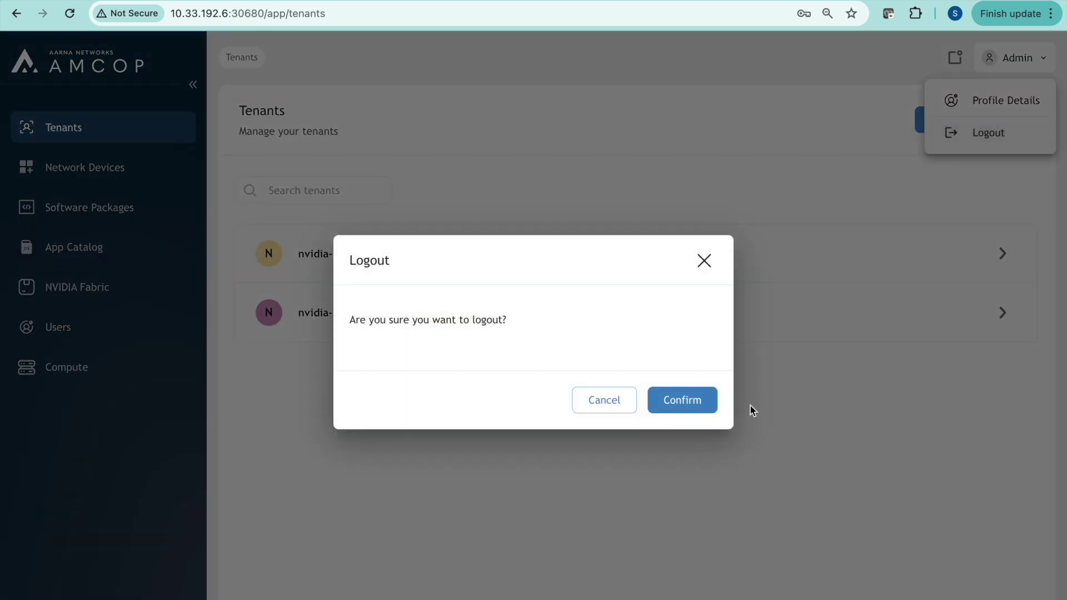
pyautogui.click(695, 402)
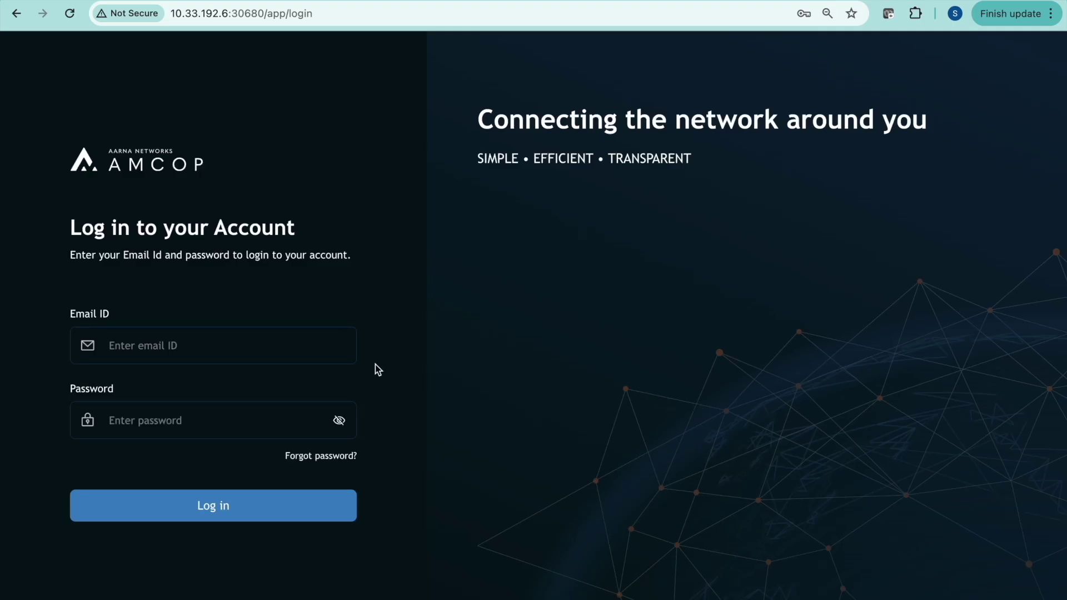
pyautogui.click(295, 353)
pyautogui.write('nvidi')
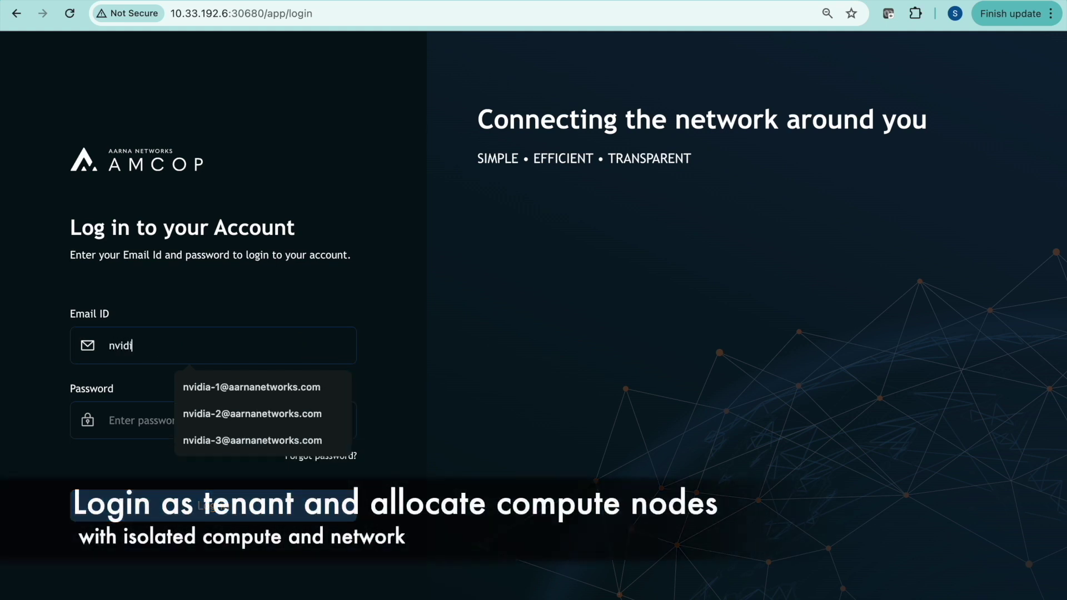
pyautogui.click(279, 386)
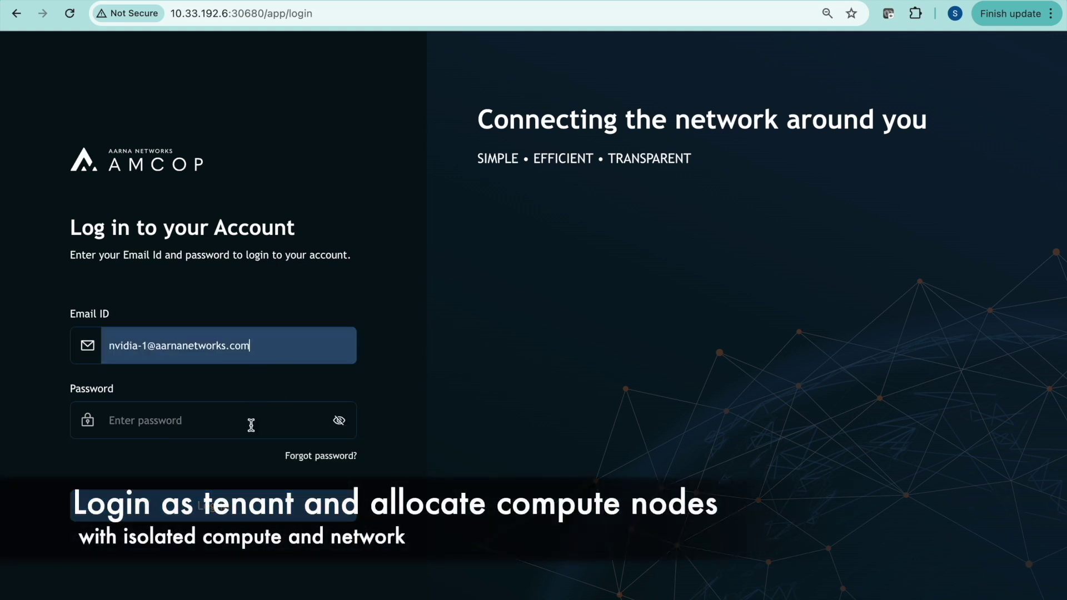
pyautogui.click(251, 426)
pyautogui.write('••••')
pyautogui.click(213, 507)
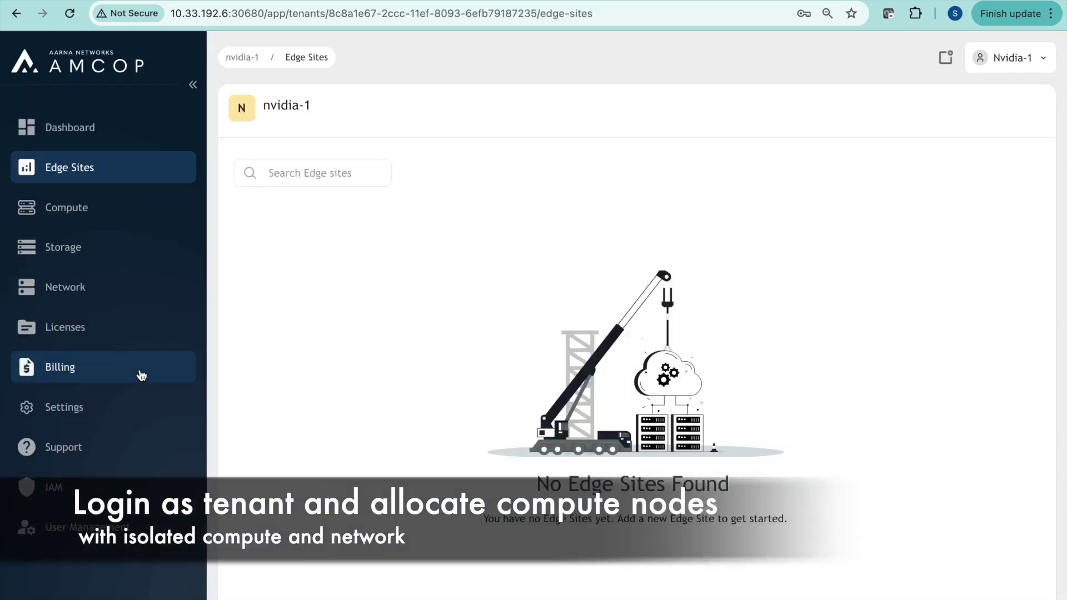
# Set up compute node node1 with the H-100 card, Ubuntu - 20.04 and the 32 vCPU, 64G RAM plan
pyautogui.click(82, 222)
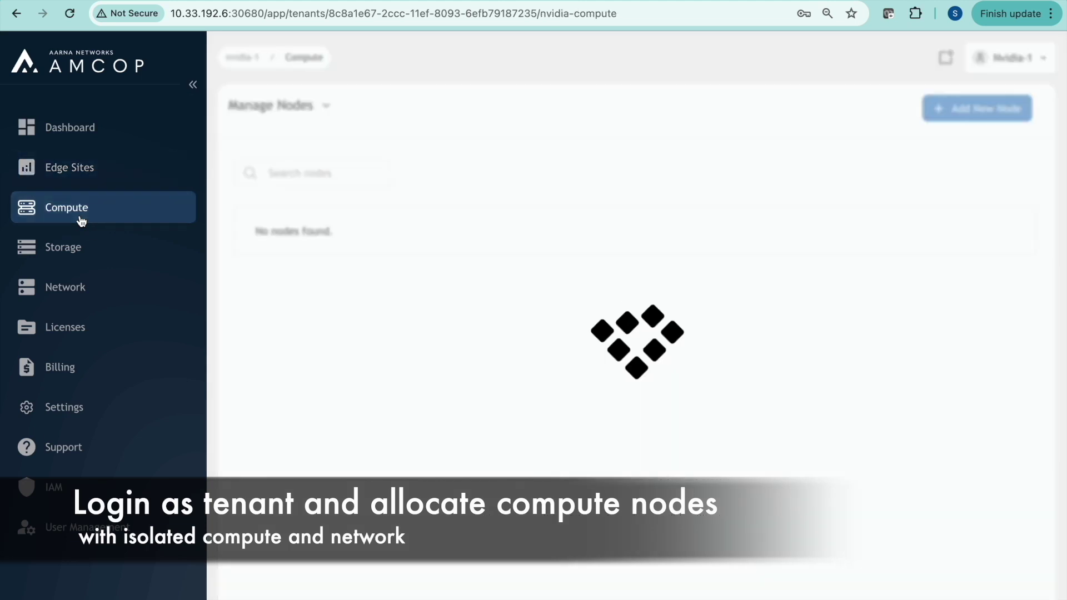
pyautogui.click(981, 109)
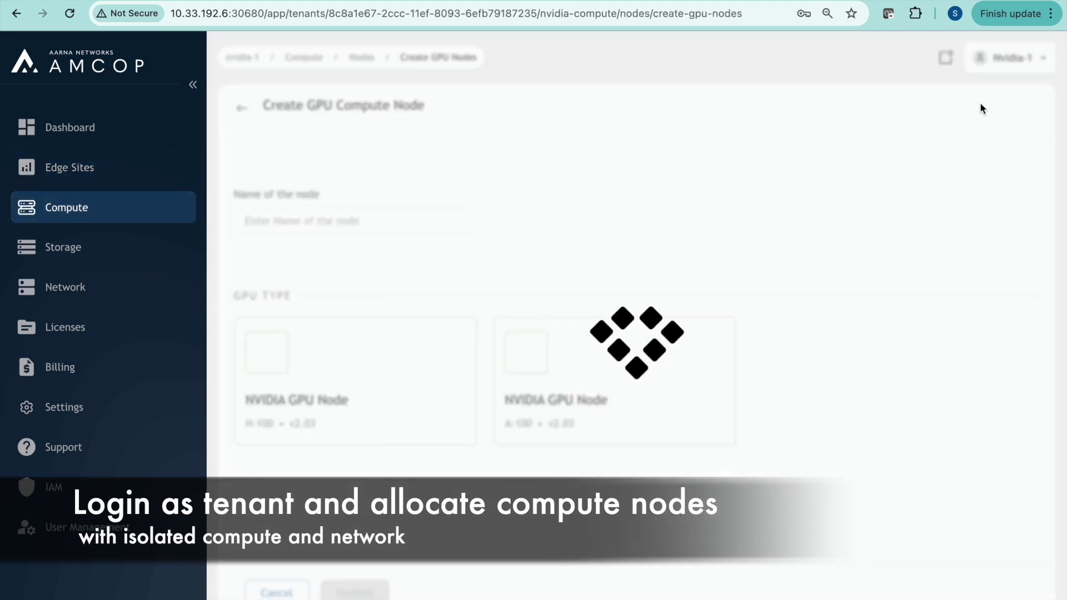
pyautogui.click(437, 223)
pyautogui.write('node1')
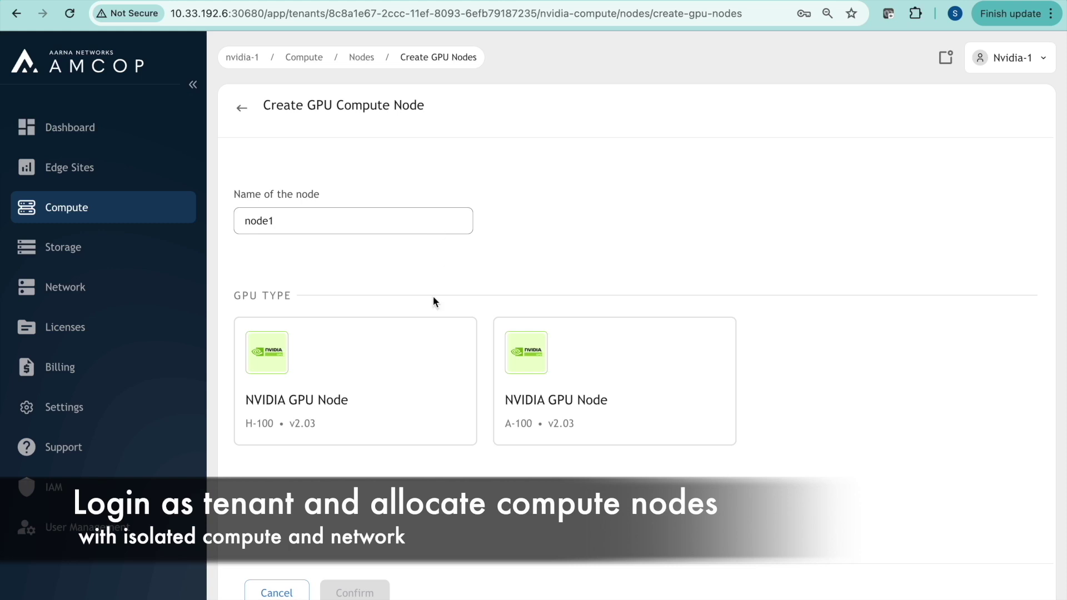
pyautogui.click(357, 372)
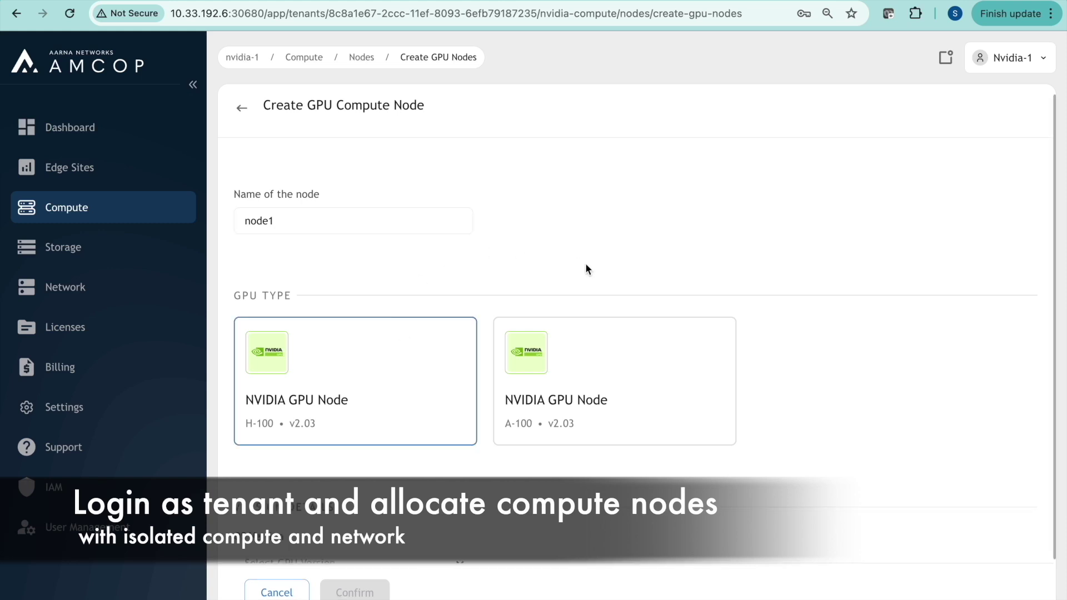
pyautogui.scroll(-2, 585, 269)
pyautogui.click(437, 514)
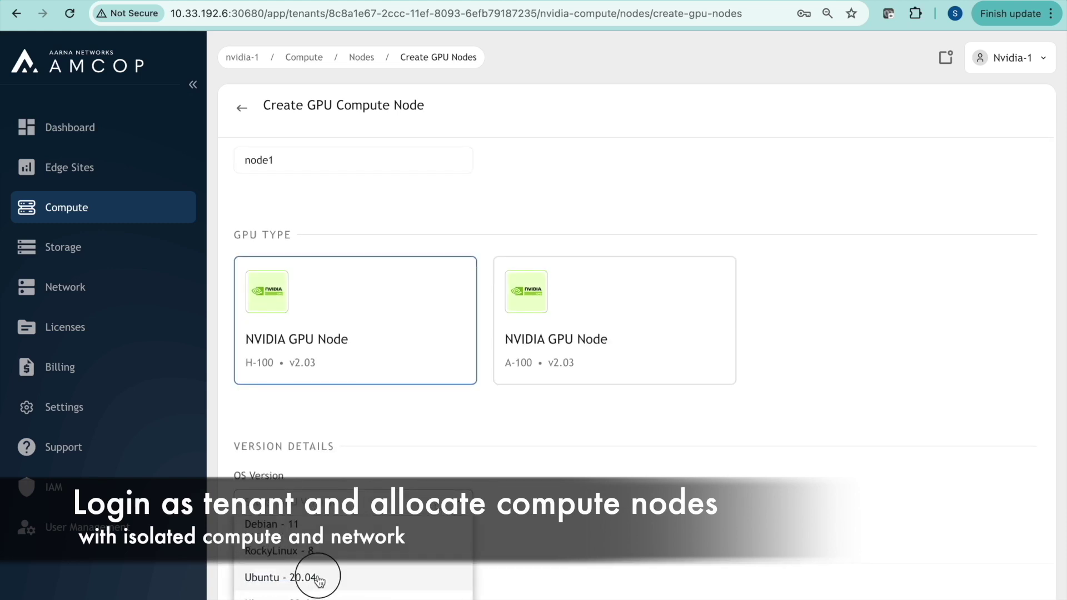
pyautogui.click(286, 577)
pyautogui.scroll(-5, 614, 364)
pyautogui.scroll(-2, 616, 365)
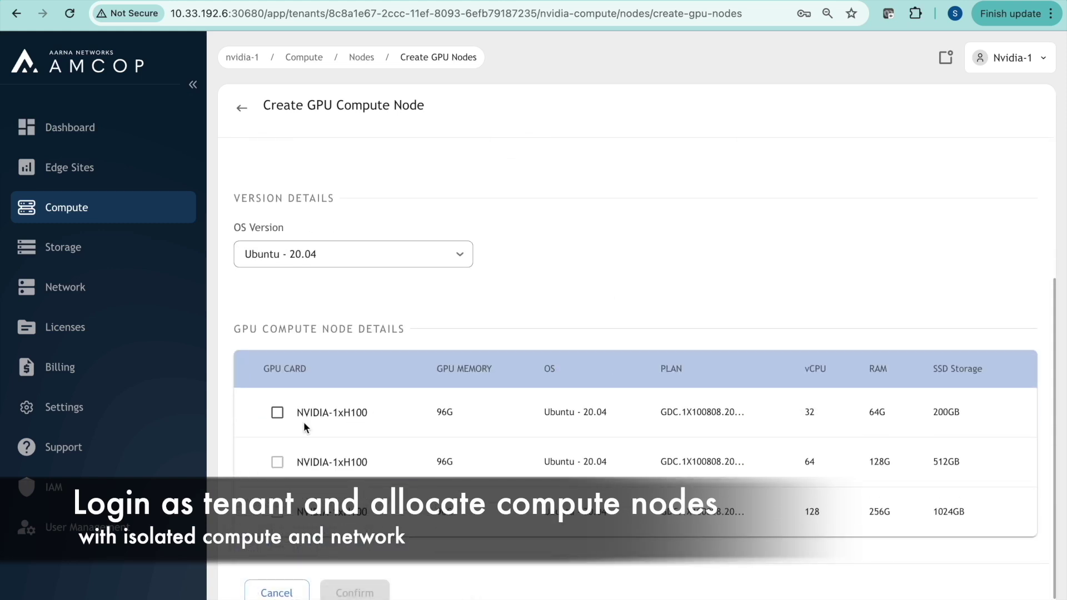
pyautogui.click(278, 412)
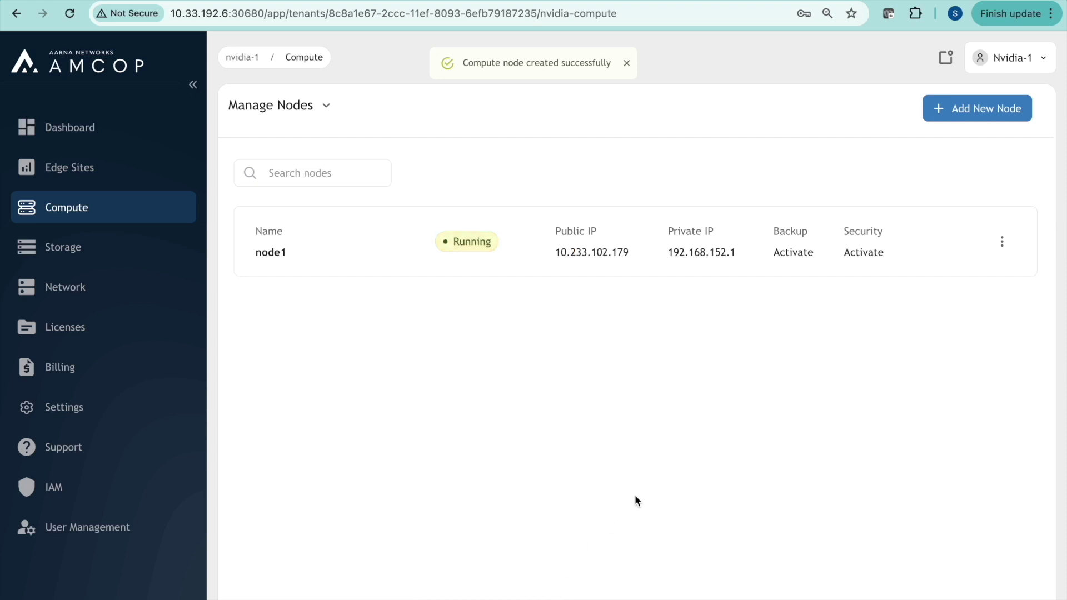
# Create node2 with the H-100 card, Ubuntu - 20.04 and the 32 vCPU, 64G RAM plan
pyautogui.click(957, 115)
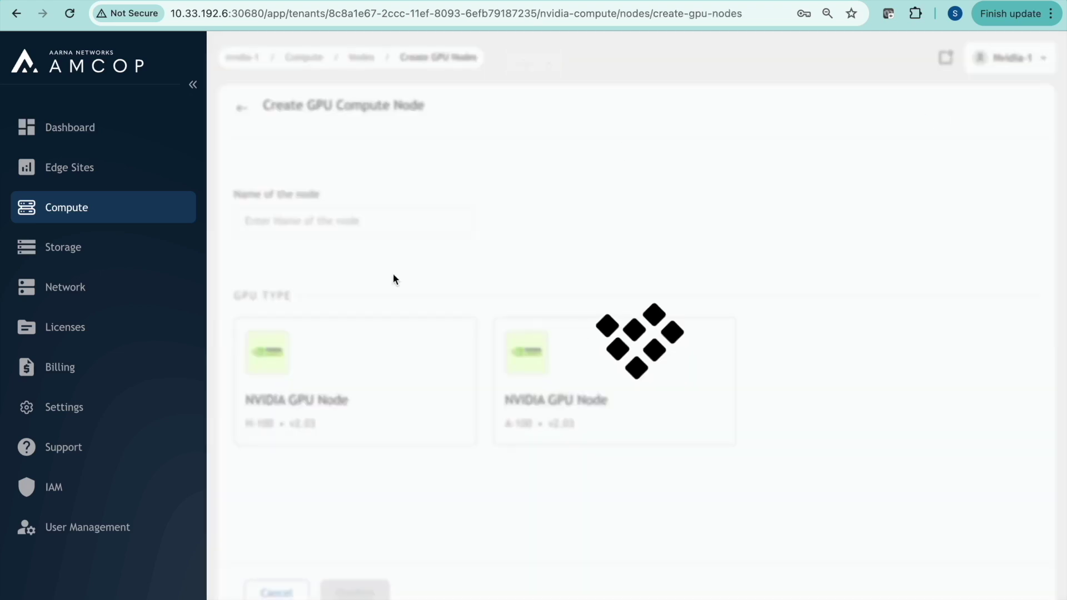
pyautogui.click(374, 220)
pyautogui.write('node2')
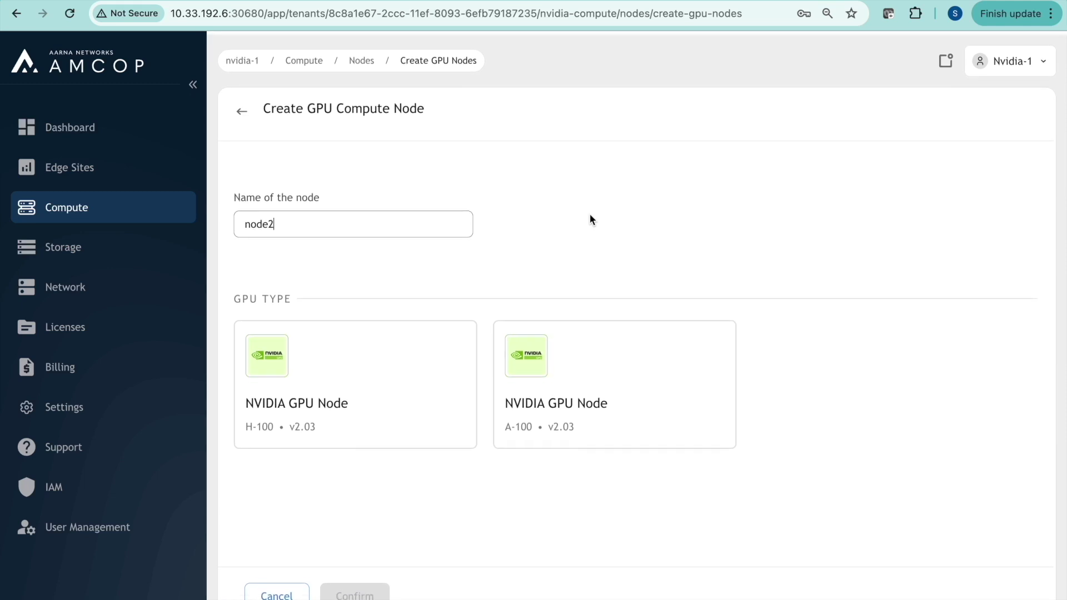
pyautogui.click(431, 368)
pyautogui.scroll(-1, 622, 259)
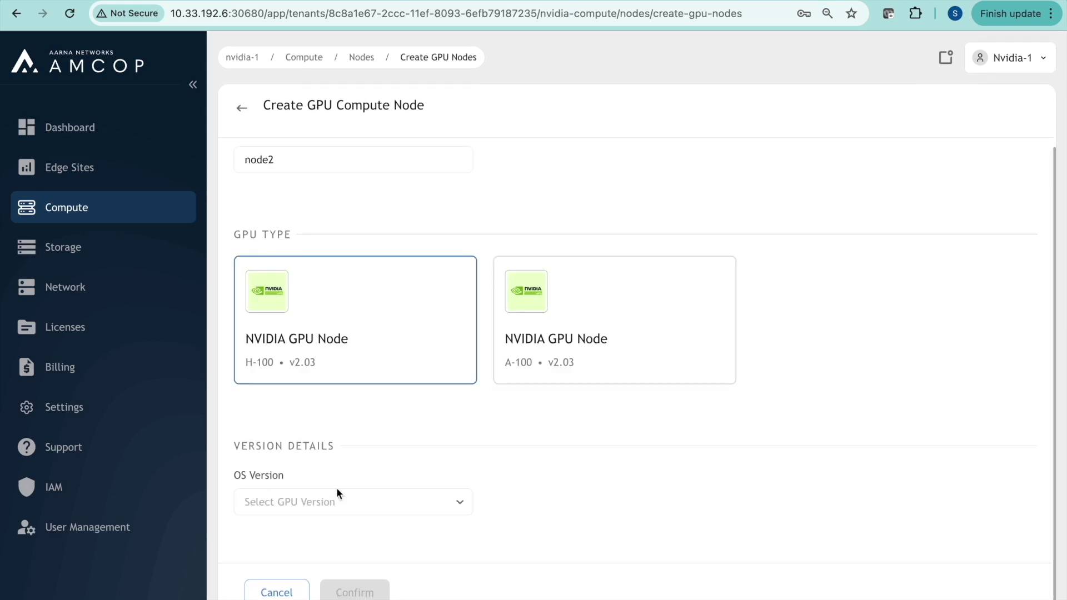
pyautogui.click(382, 502)
pyautogui.click(303, 577)
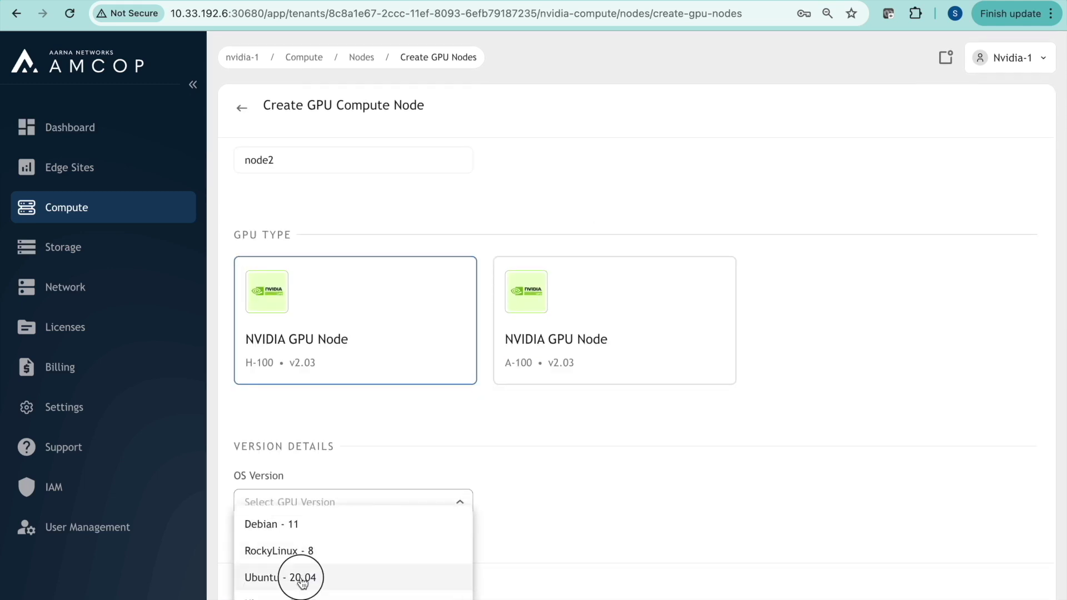
pyautogui.scroll(-5, 571, 405)
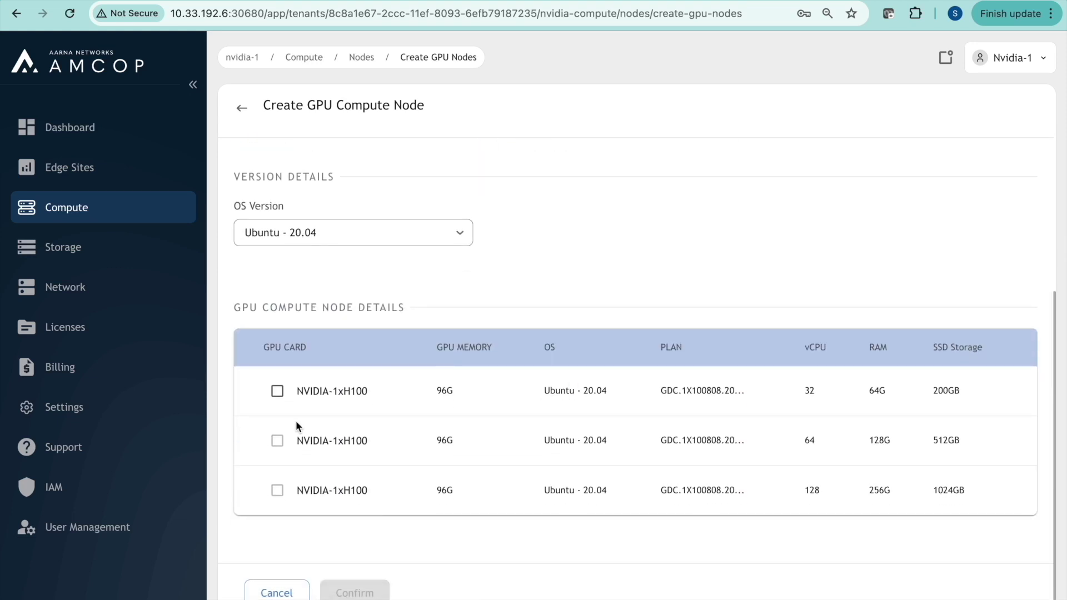
pyautogui.click(277, 392)
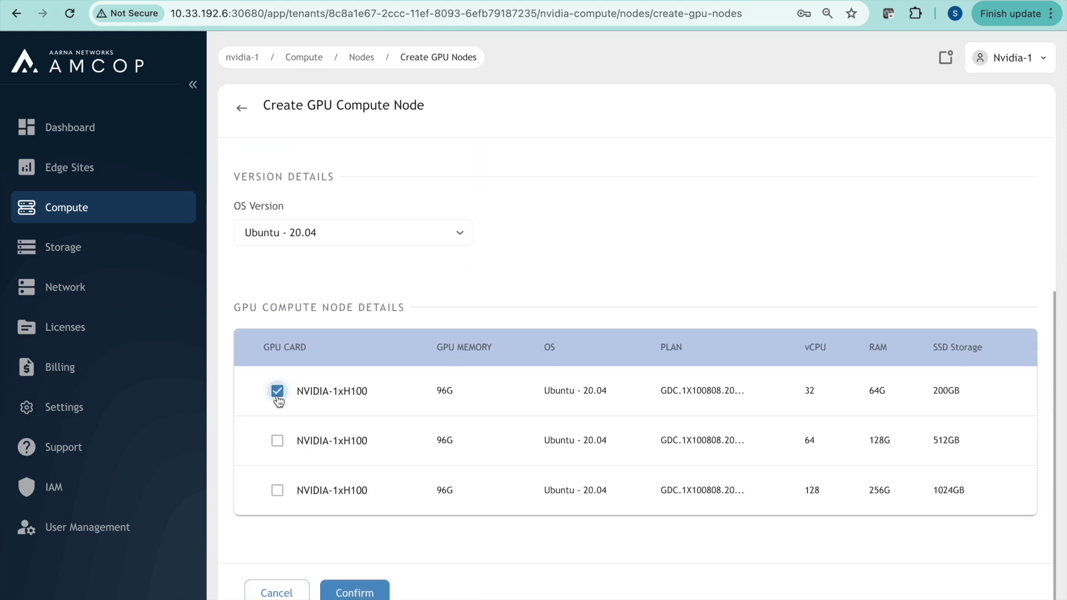
pyautogui.click(356, 592)
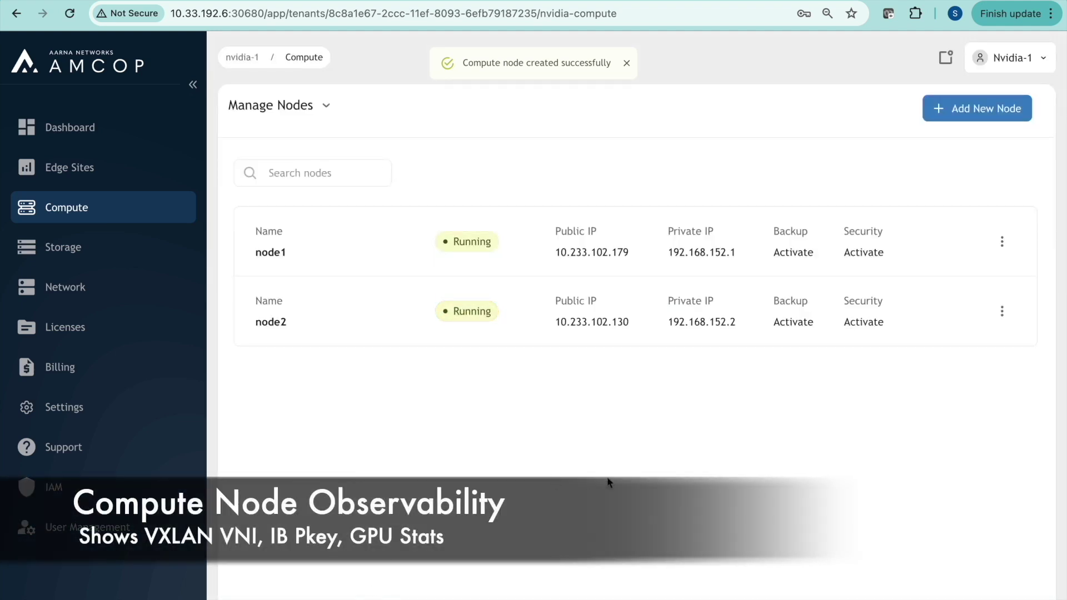
pyautogui.moveTo(981, 251)
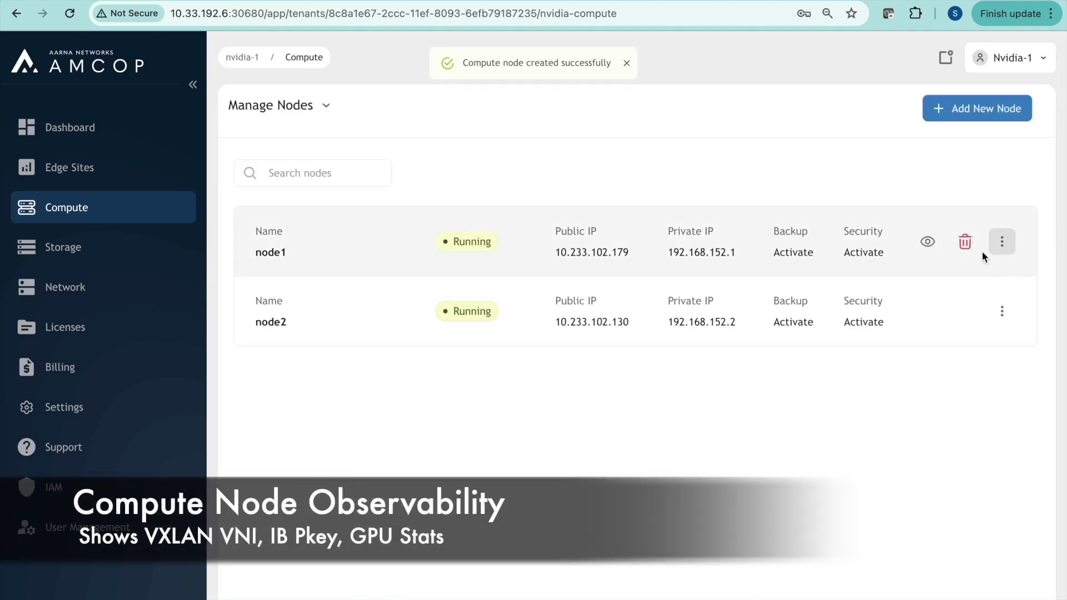
pyautogui.click(926, 243)
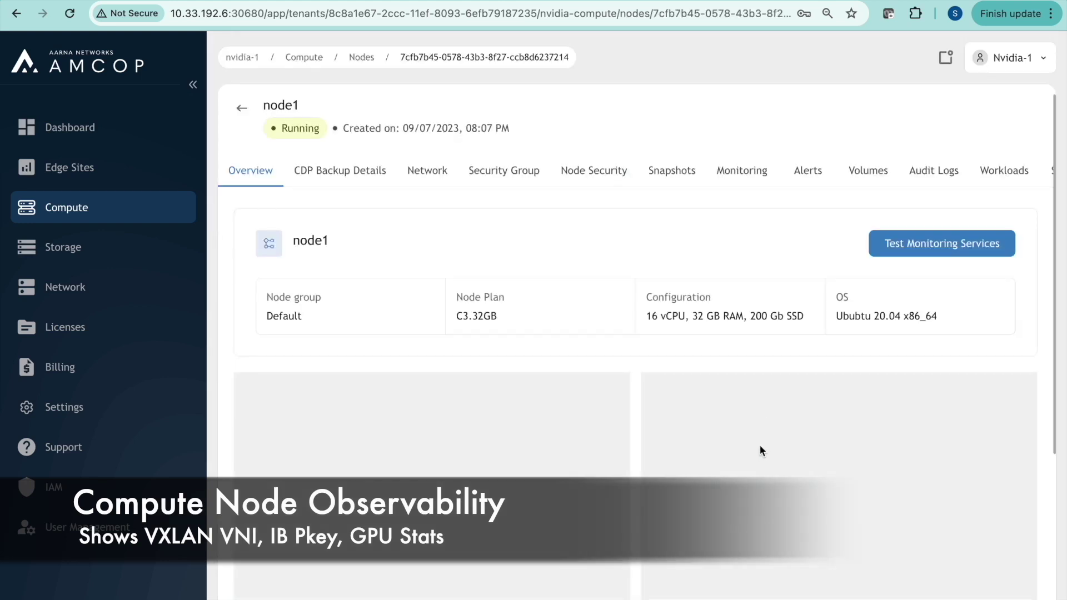
pyautogui.scroll(-3, 761, 468)
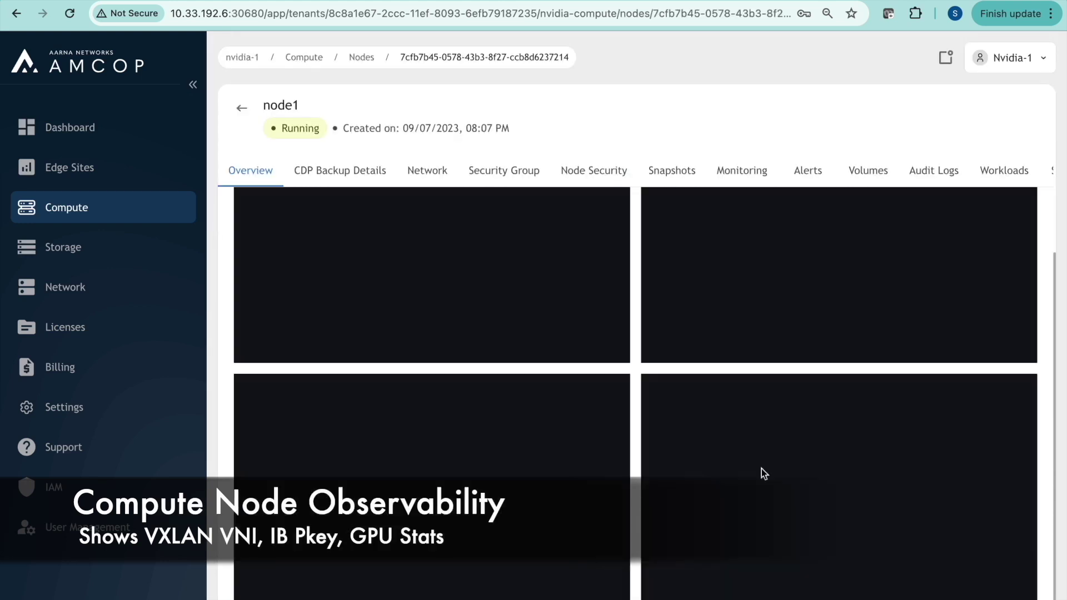
pyautogui.scroll(2, 761, 473)
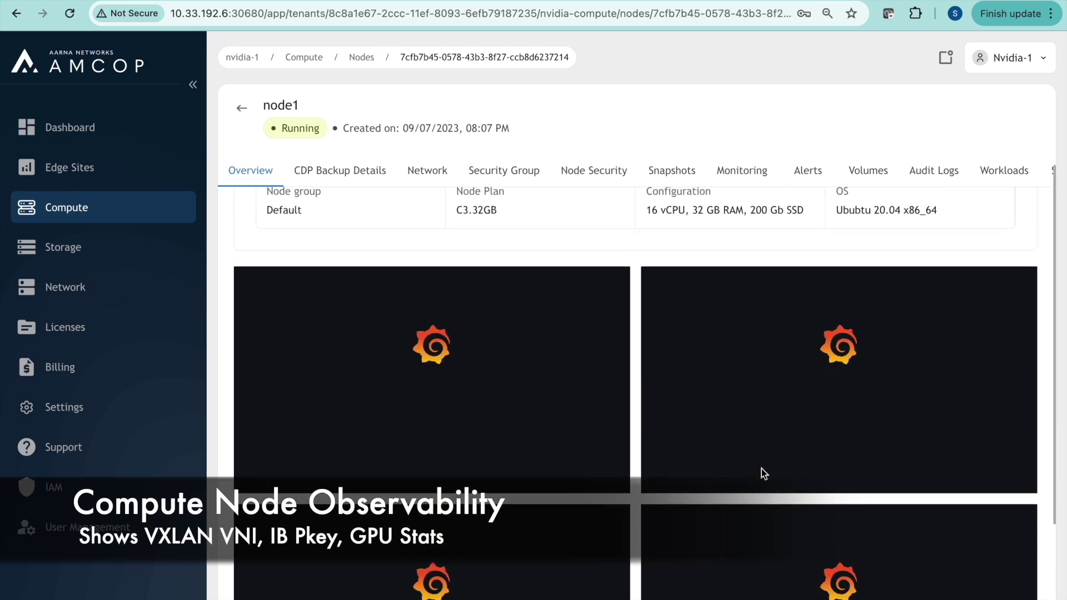
pyautogui.scroll(-1, 430, 175)
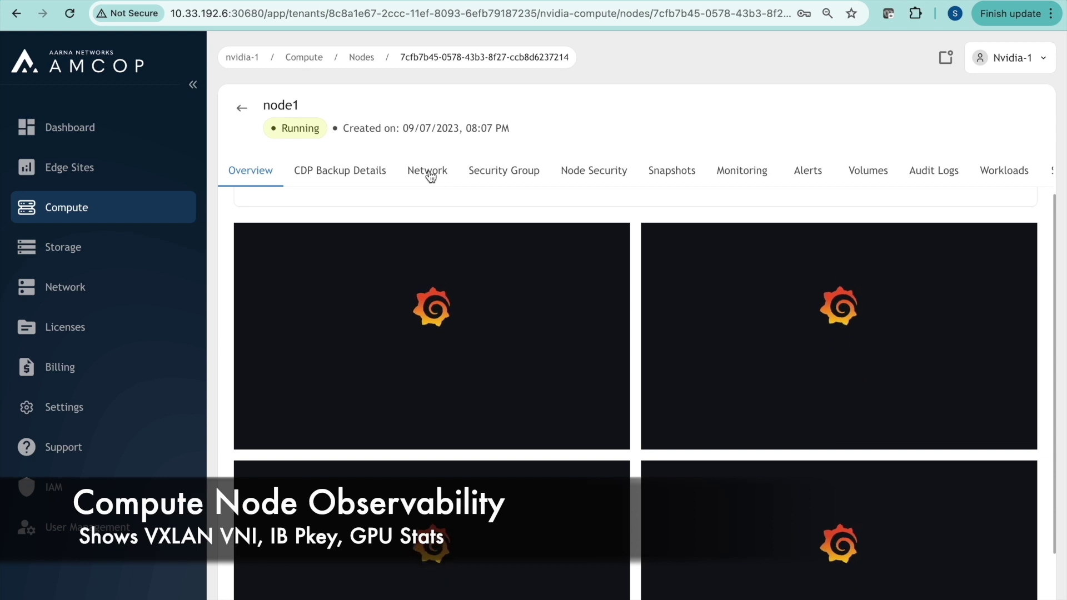
pyautogui.click(428, 171)
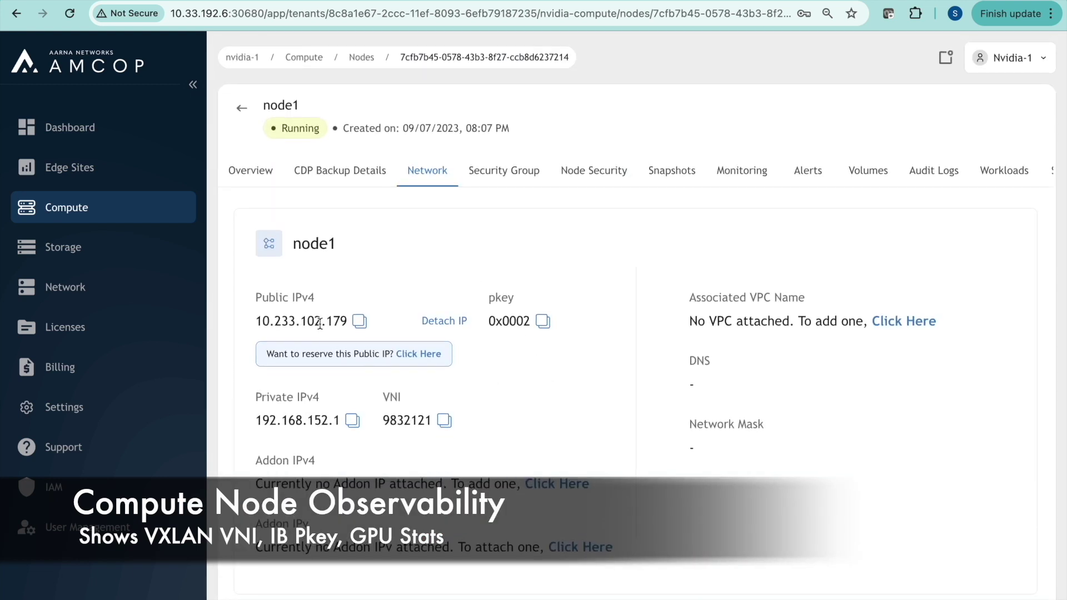
pyautogui.doubleClick(516, 320)
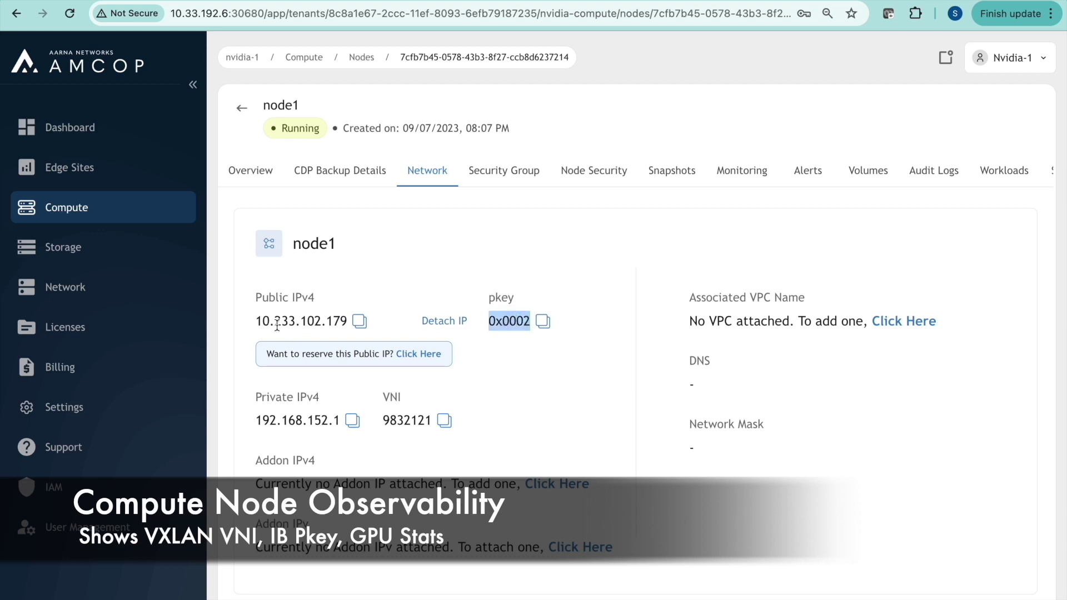
pyautogui.doubleClick(305, 320)
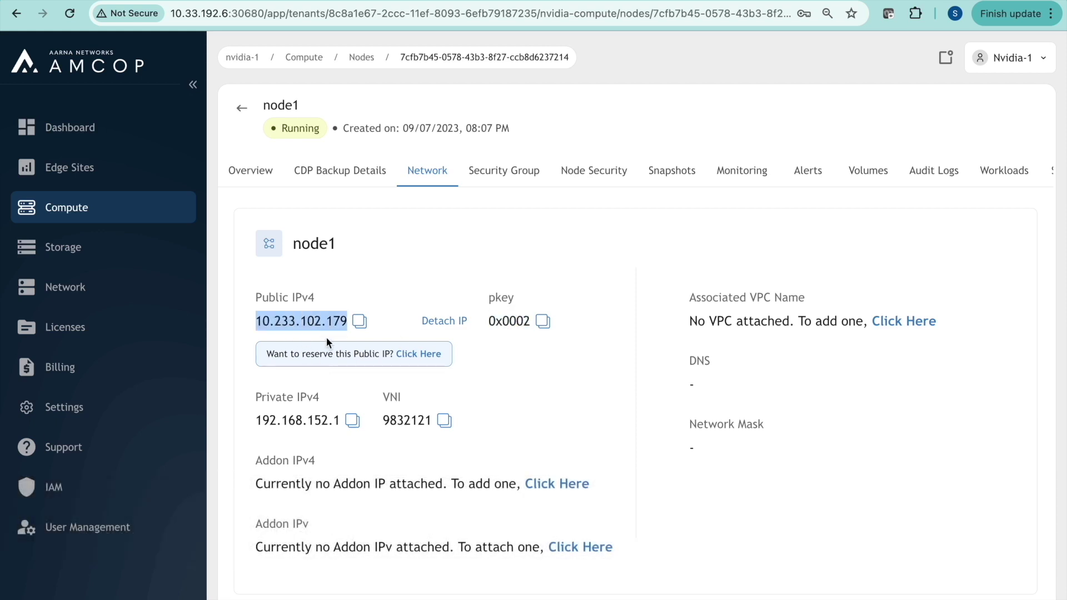
pyautogui.click(258, 171)
pyautogui.scroll(-3, 519, 473)
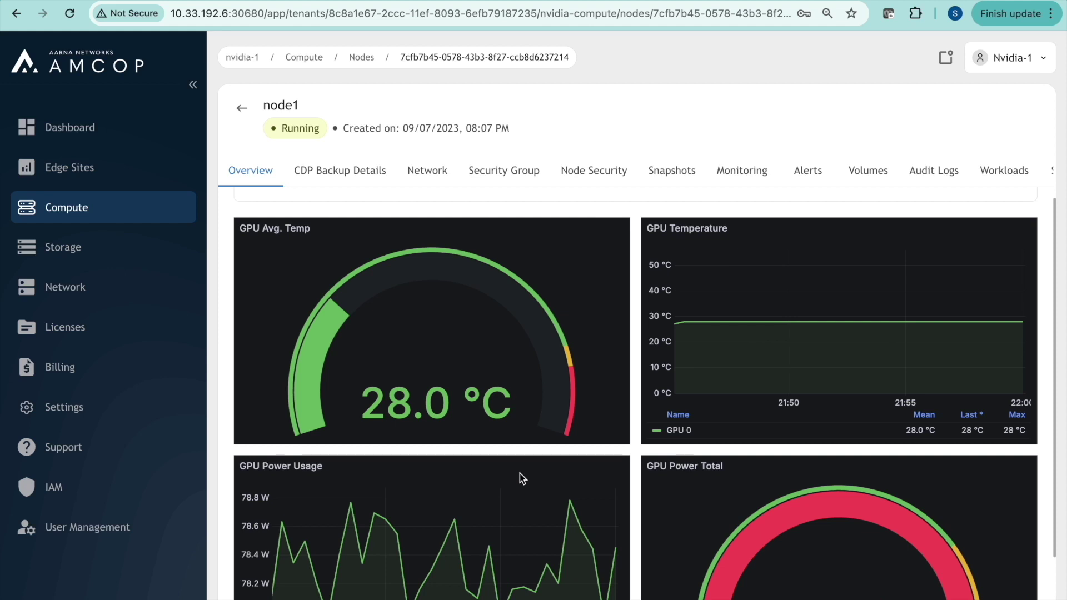
pyautogui.scroll(-2, 521, 474)
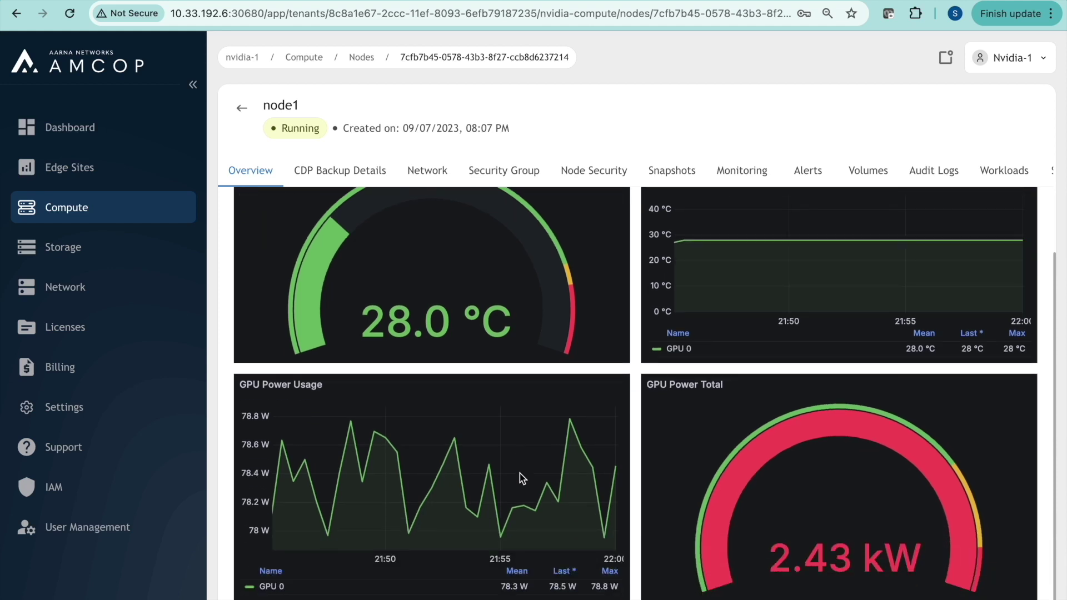
pyautogui.scroll(4, 521, 477)
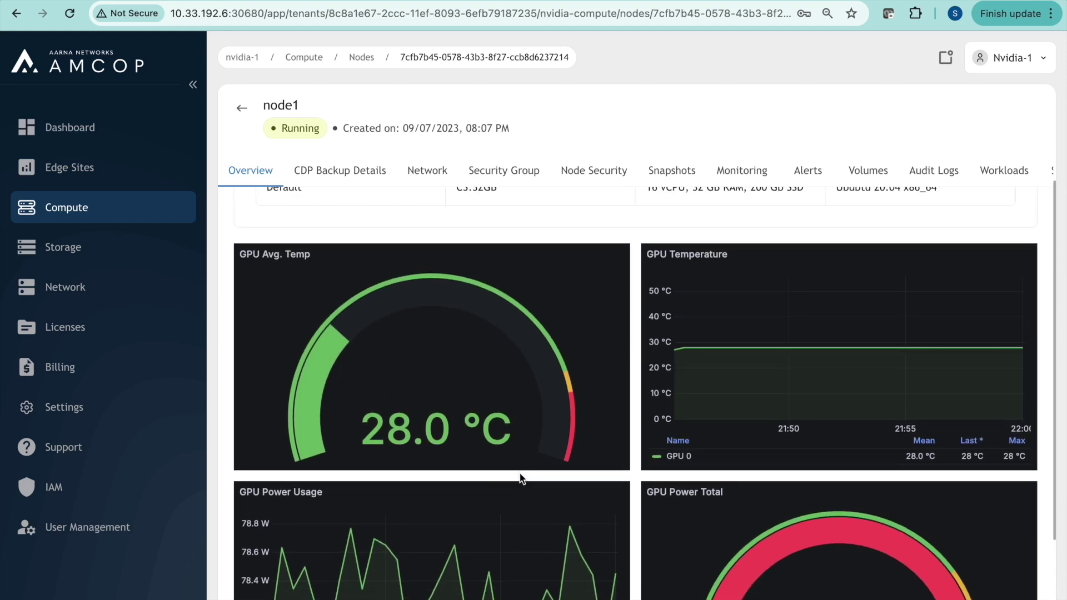
# Return to the compute node list and log out of the nvidia-1 tenant
pyautogui.click(241, 109)
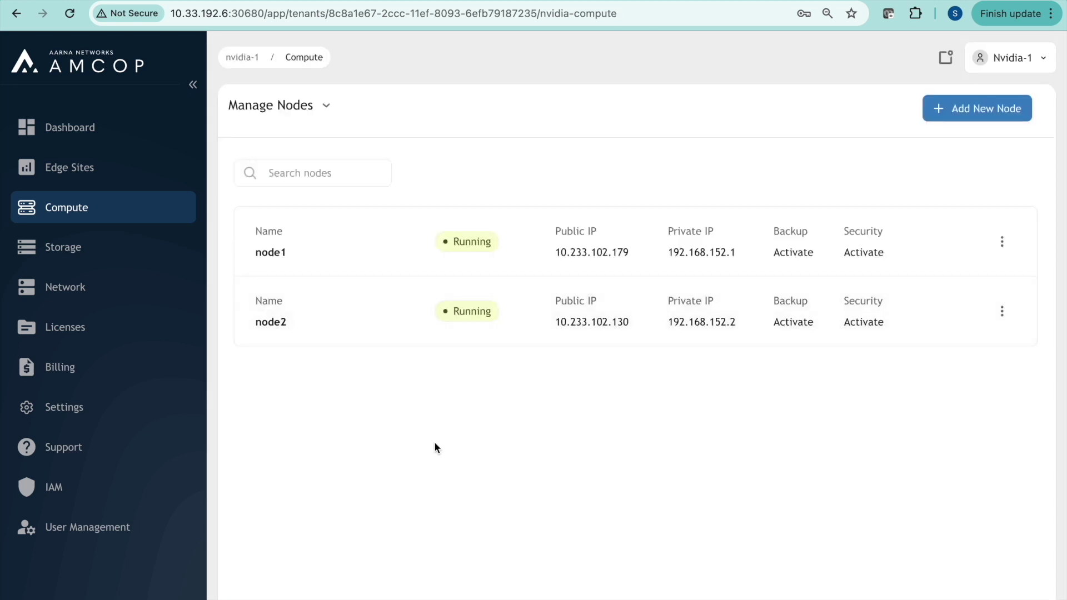
pyautogui.click(1041, 64)
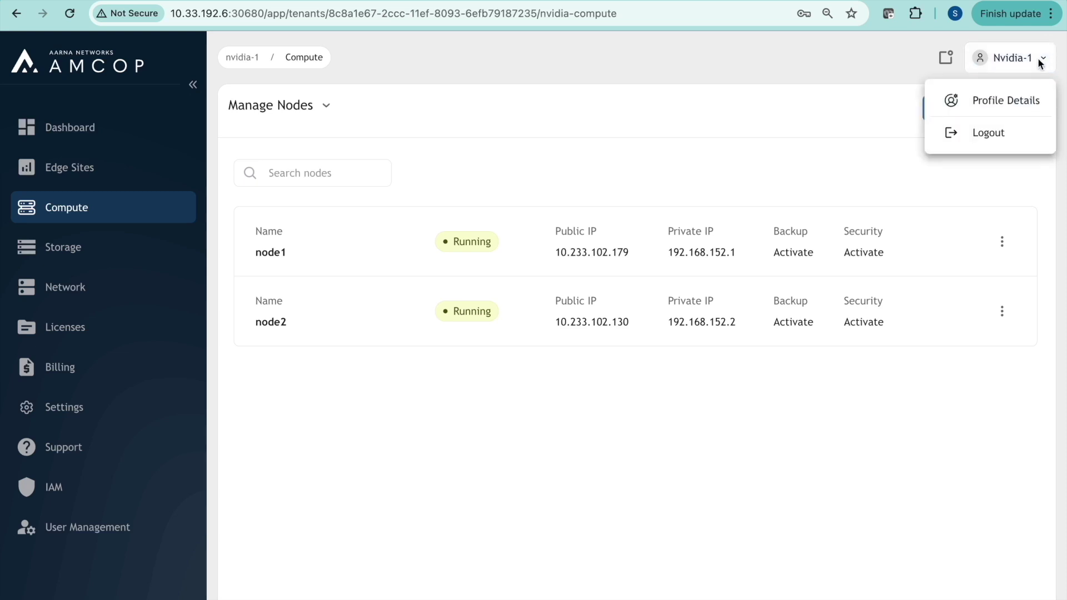
pyautogui.click(992, 133)
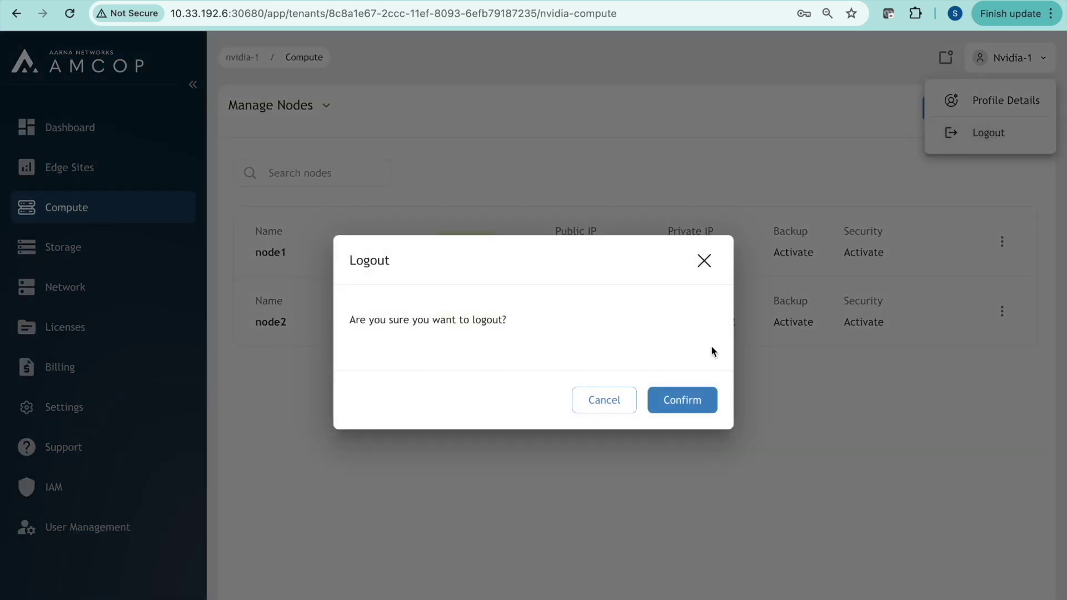
pyautogui.click(680, 398)
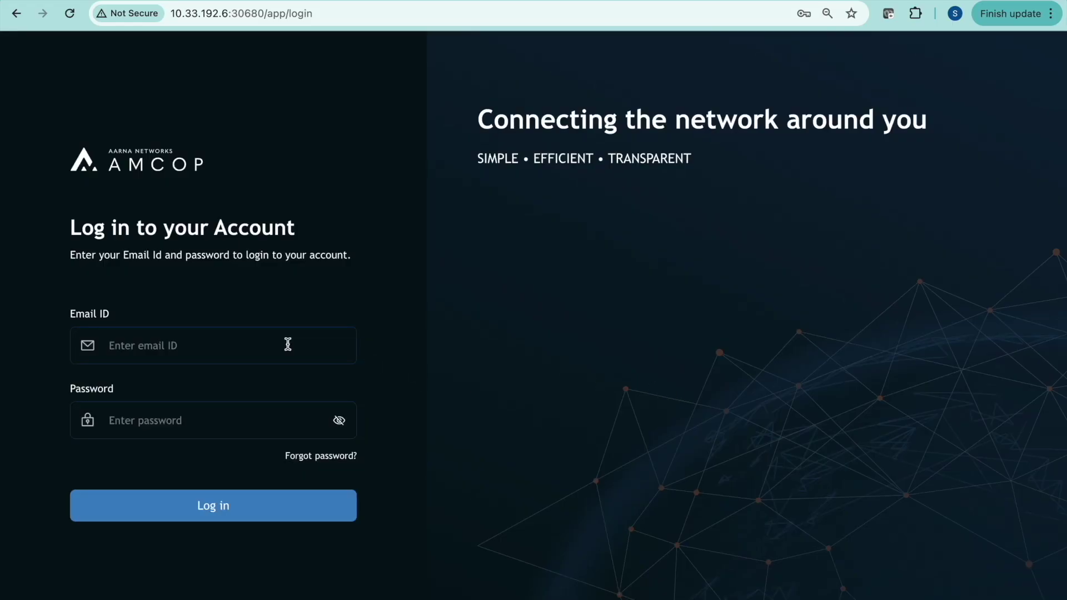
# Sign in with the nvidia-2 tenant's email and password
pyautogui.click(288, 344)
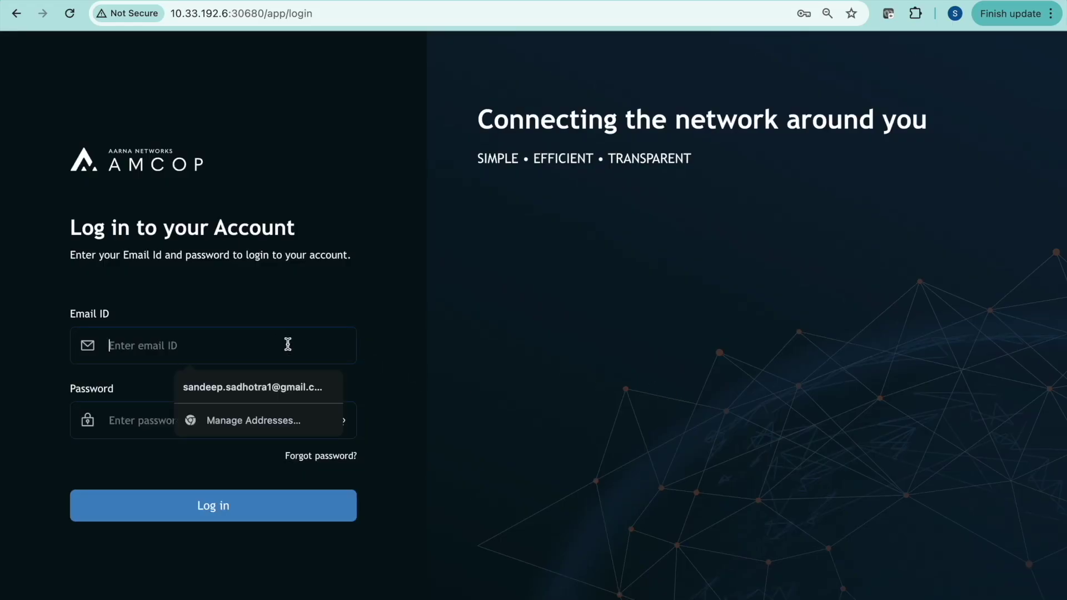
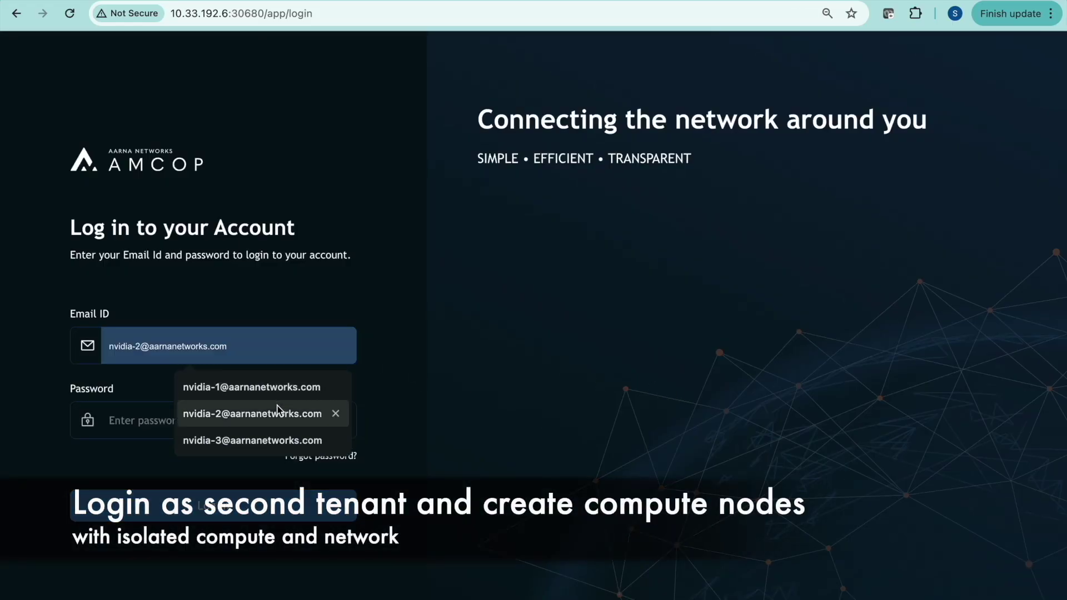
pyautogui.click(276, 412)
pyautogui.click(256, 428)
pyautogui.write('•')
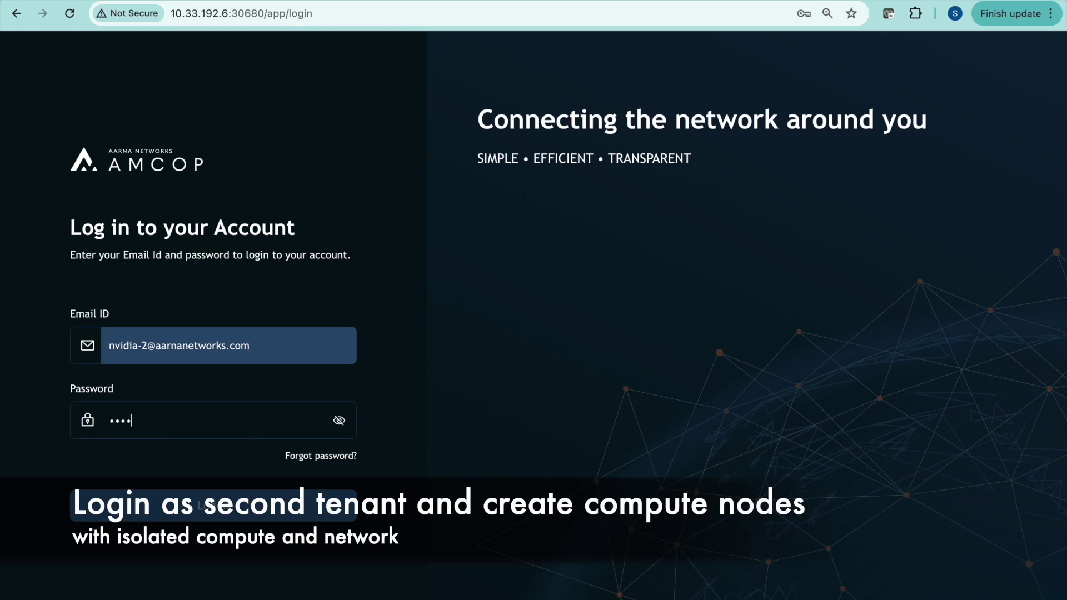
pyautogui.click(231, 494)
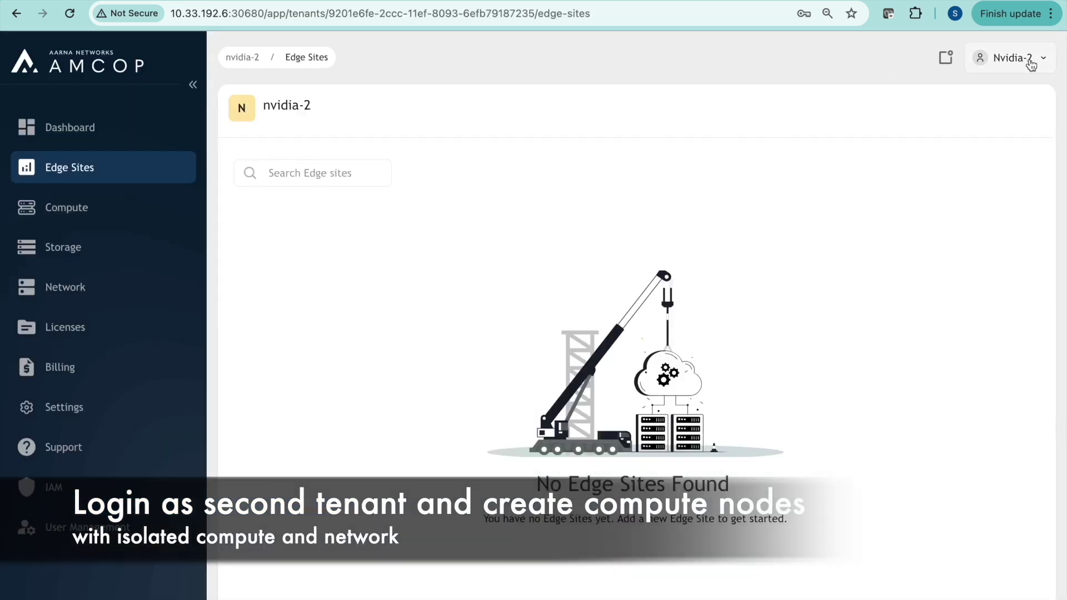
# Create node3 with the H-100 card, Ubuntu - 20.04 and the 32 vCPU, 64G RAM plan
pyautogui.click(53, 207)
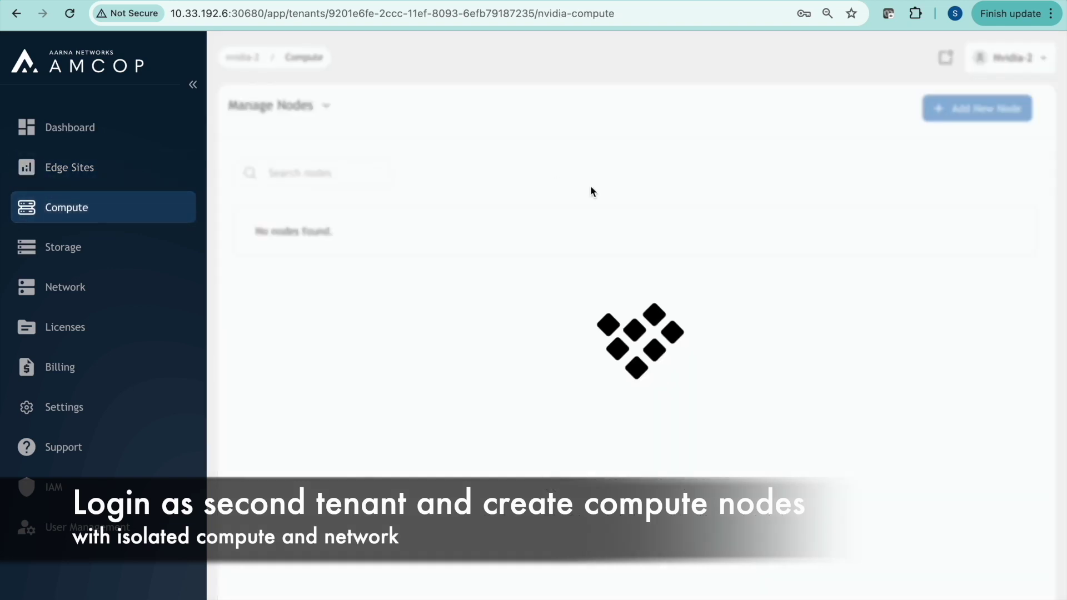
pyautogui.click(999, 111)
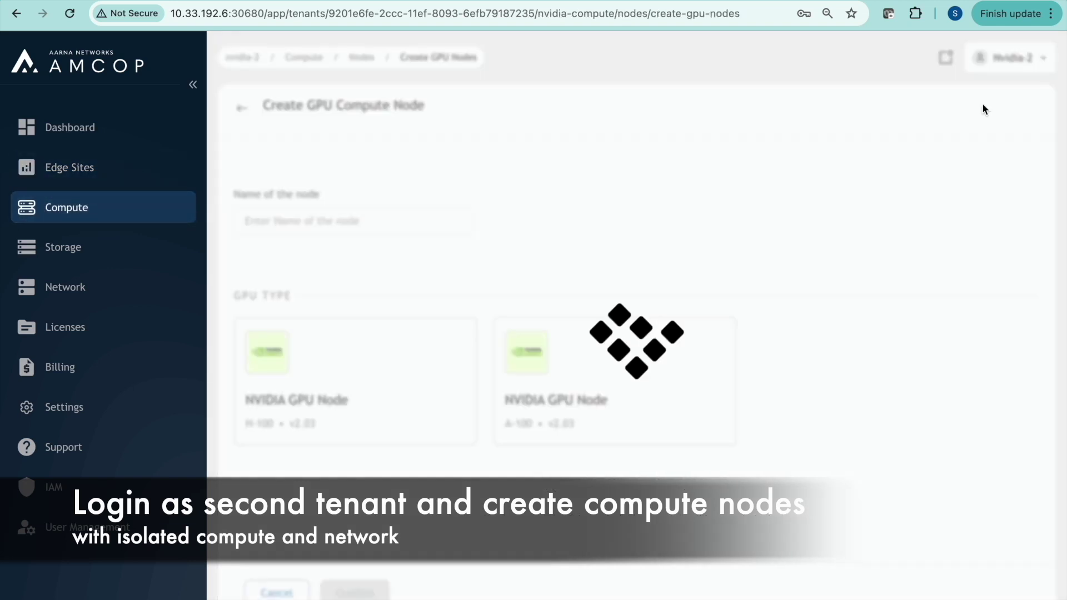
pyautogui.click(370, 232)
pyautogui.write('node')
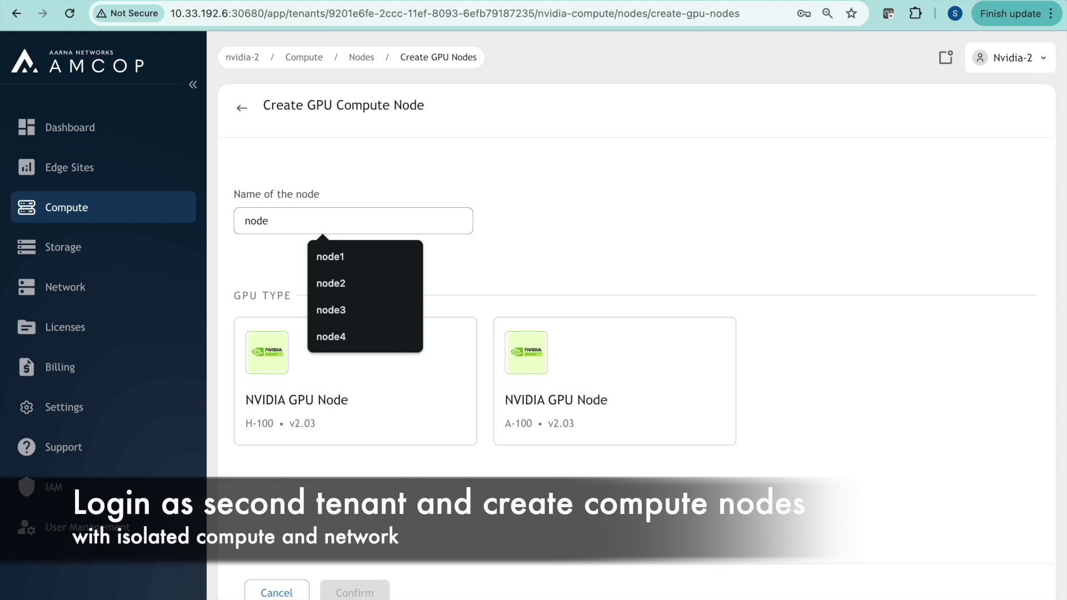
pyautogui.write('3')
pyautogui.click(362, 385)
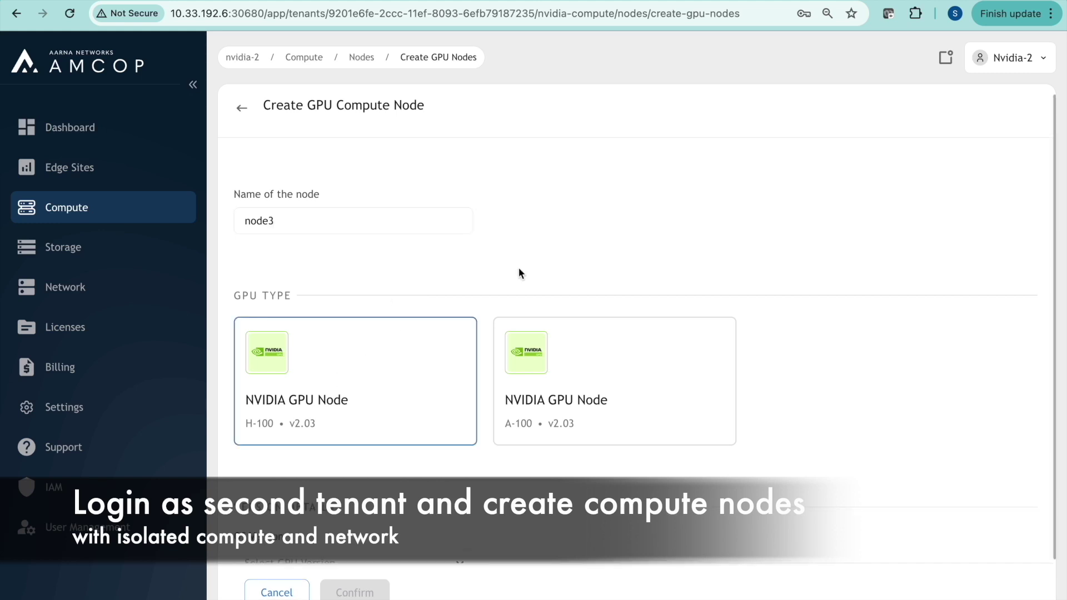
pyautogui.scroll(-2, 519, 272)
pyautogui.click(450, 500)
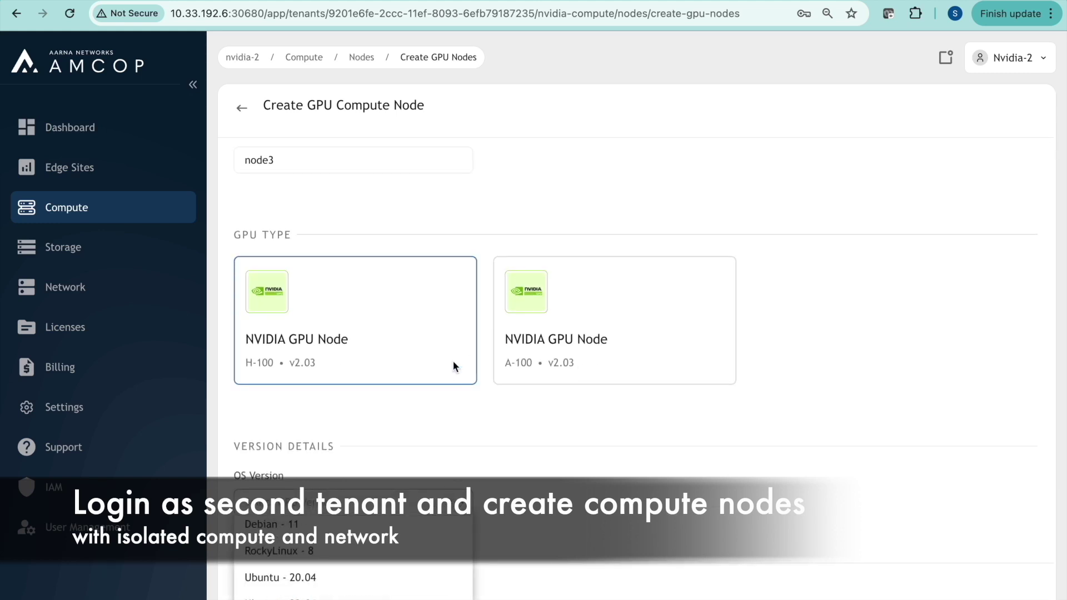
pyautogui.click(304, 577)
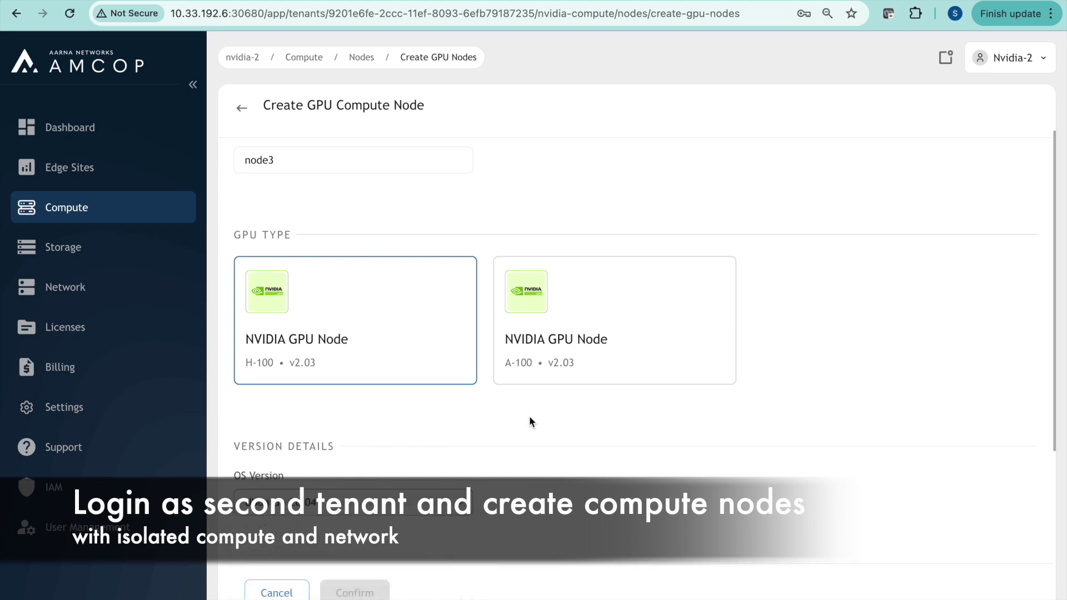
pyautogui.scroll(-5, 529, 415)
pyautogui.click(278, 391)
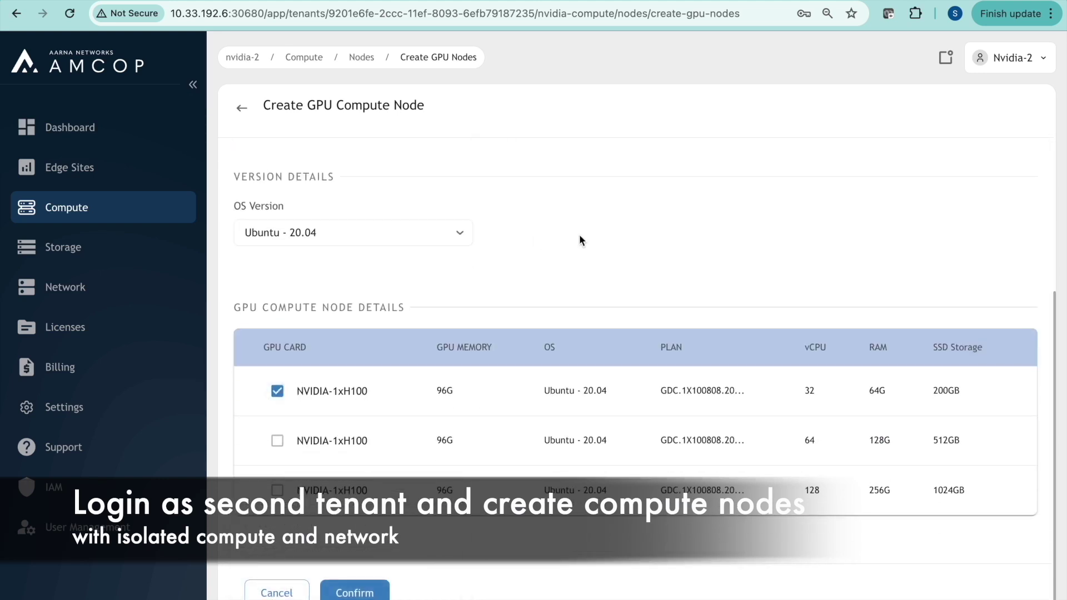
pyautogui.click(355, 591)
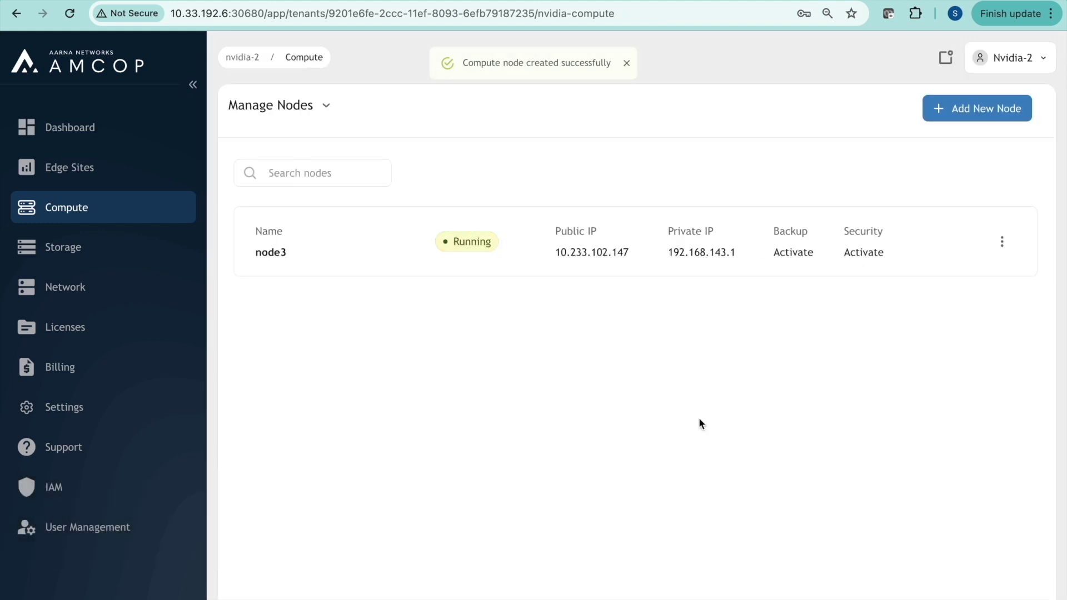
# Create node4 with the H-100 card, Ubuntu - 20.04 and the 32 vCPU, 64G RAM plan
pyautogui.click(949, 114)
pyautogui.click(375, 223)
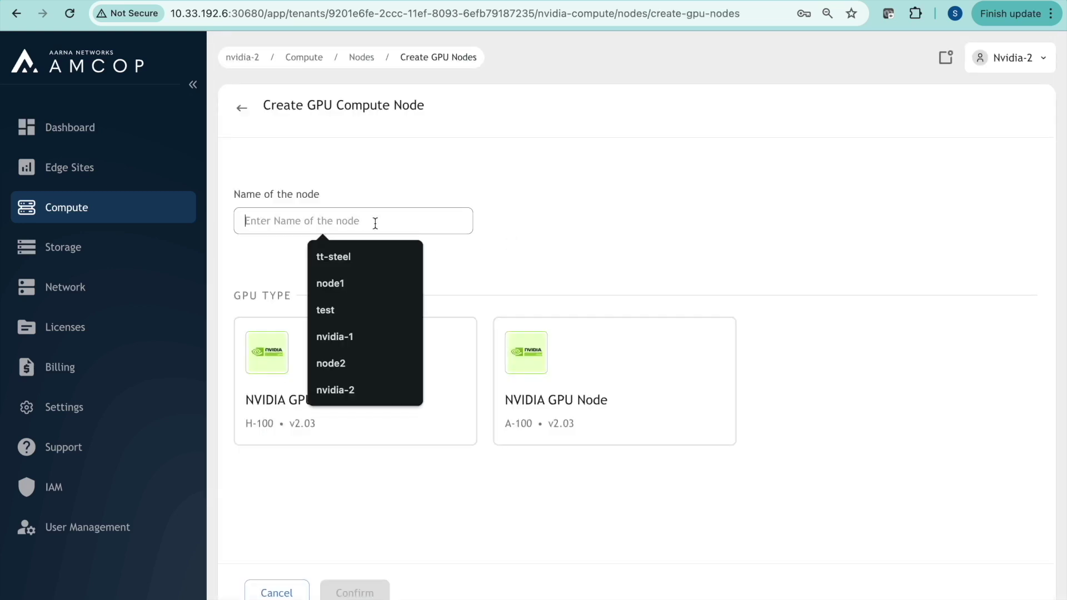
pyautogui.write('node')
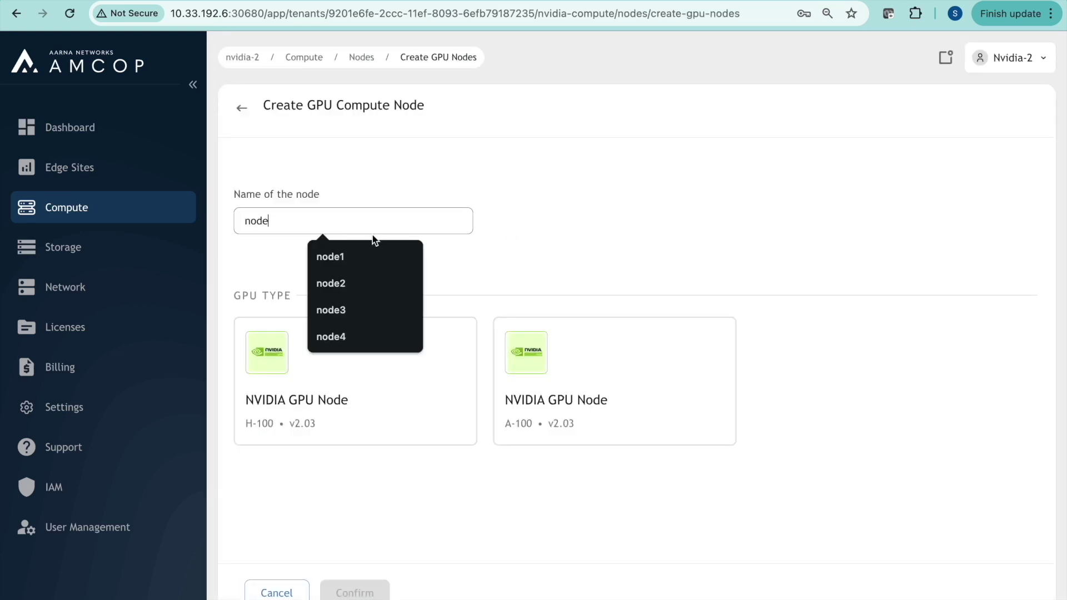
pyautogui.click(352, 336)
pyautogui.click(369, 410)
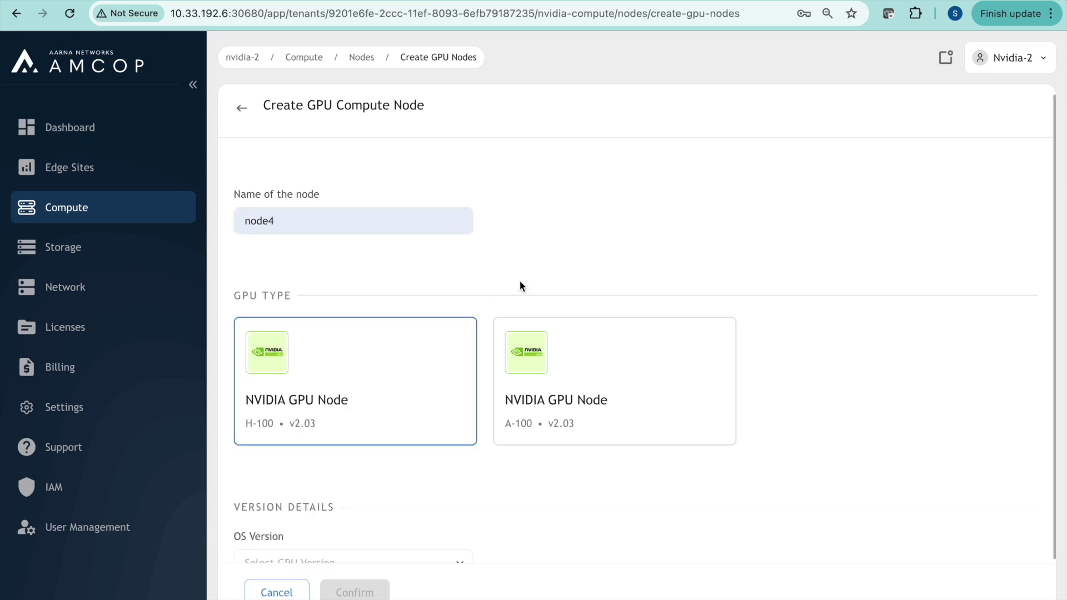
pyautogui.scroll(-1, 519, 281)
pyautogui.click(429, 502)
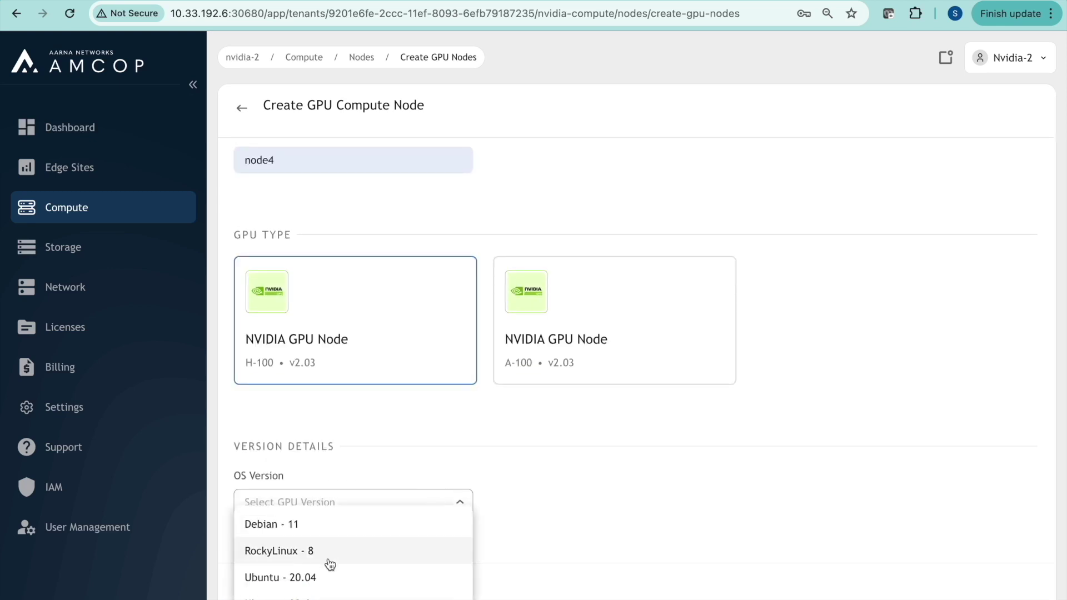
pyautogui.click(329, 577)
pyautogui.scroll(-4, 463, 449)
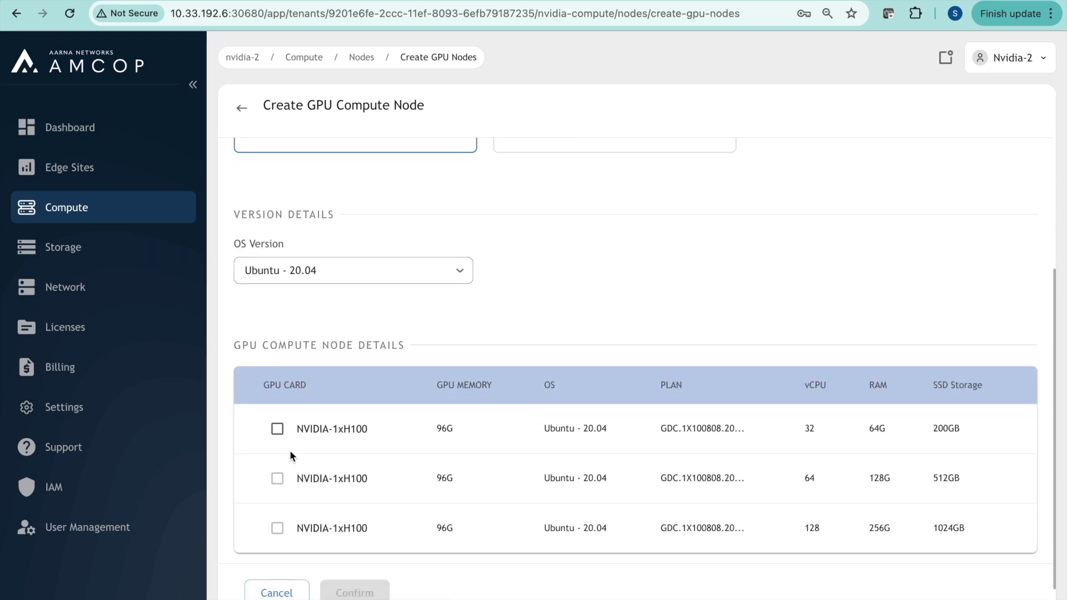
pyautogui.click(277, 428)
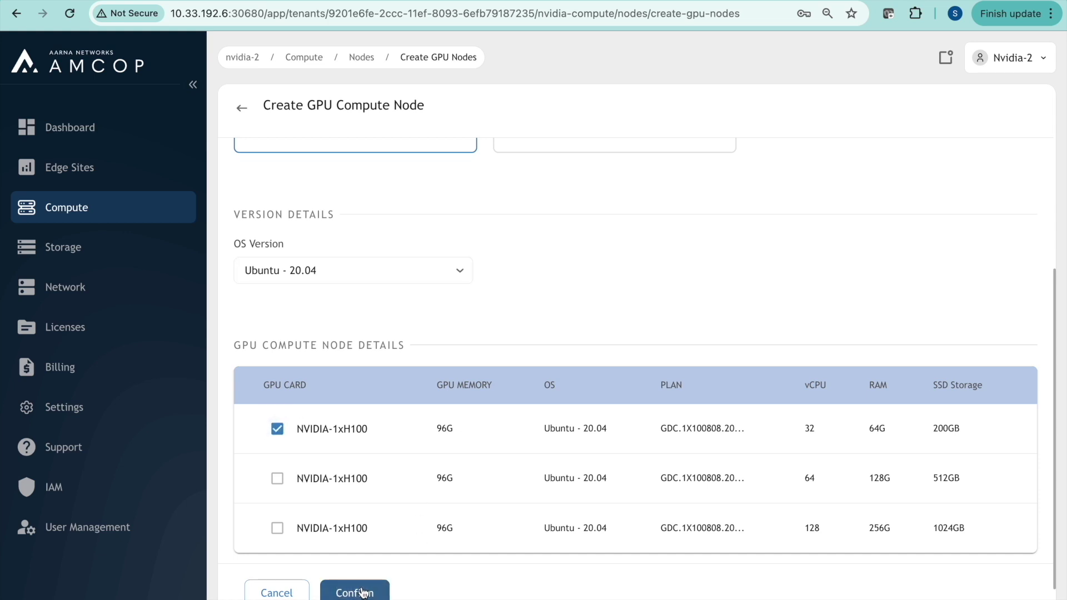
pyautogui.click(362, 592)
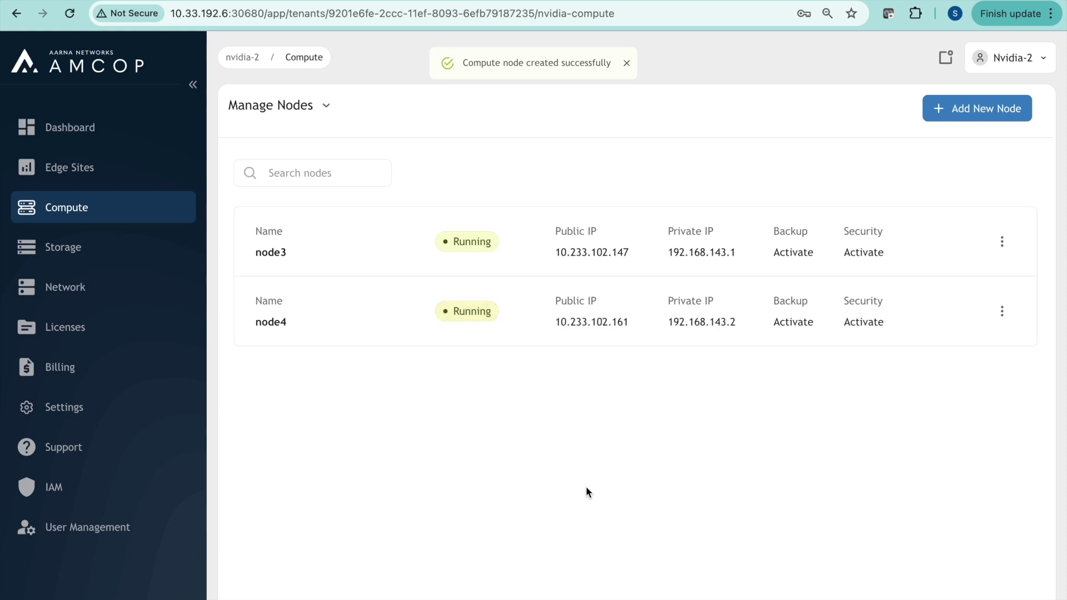
# Open node4's network details and select its public IPv4 address 10.233.102.161
pyautogui.click(927, 313)
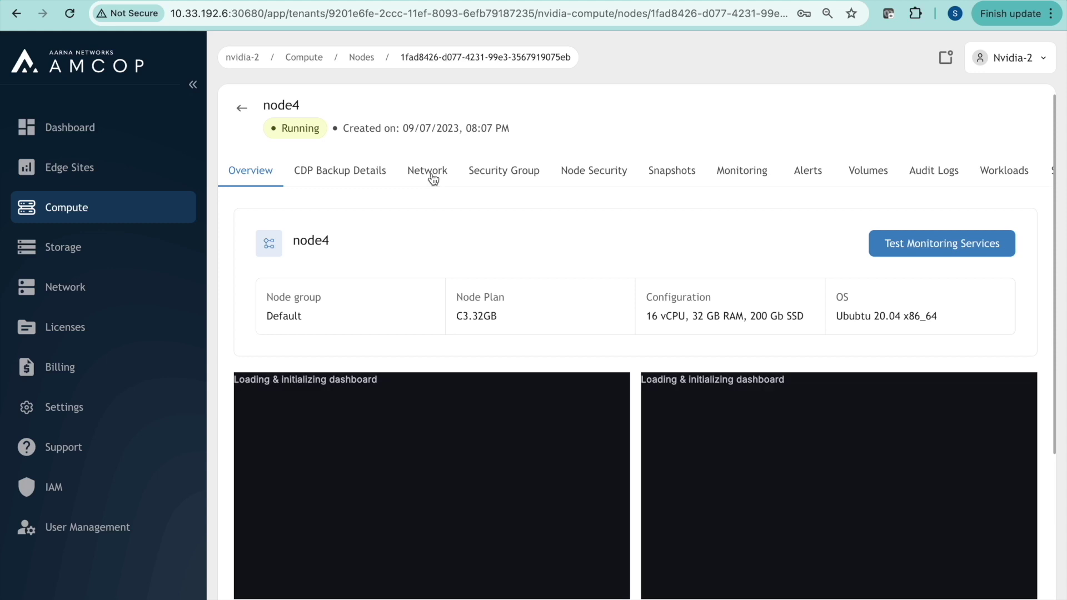
pyautogui.scroll(-2, 454, 339)
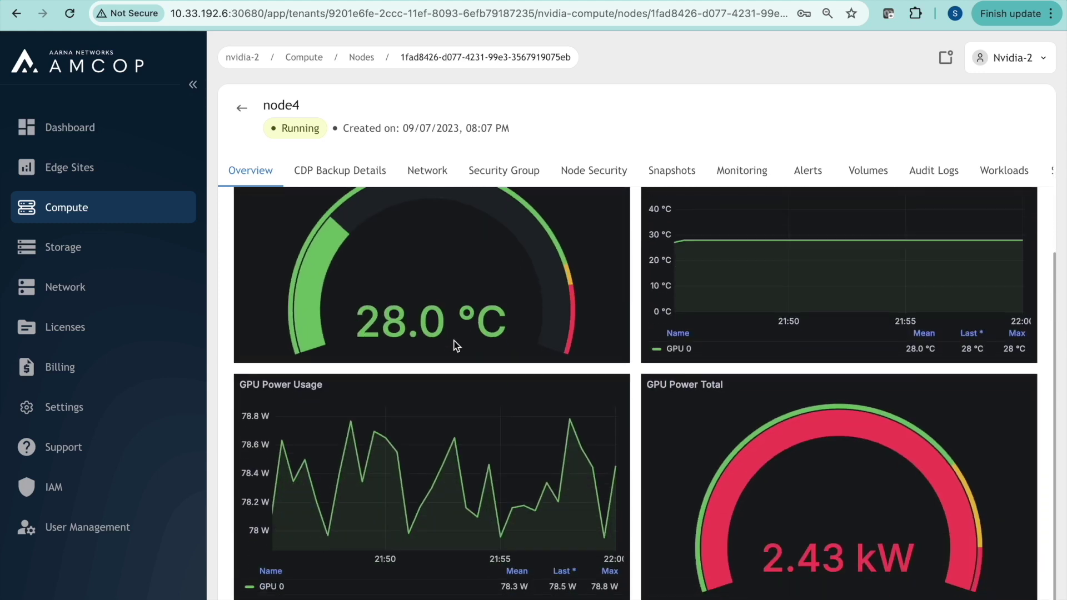
pyautogui.scroll(3, 454, 340)
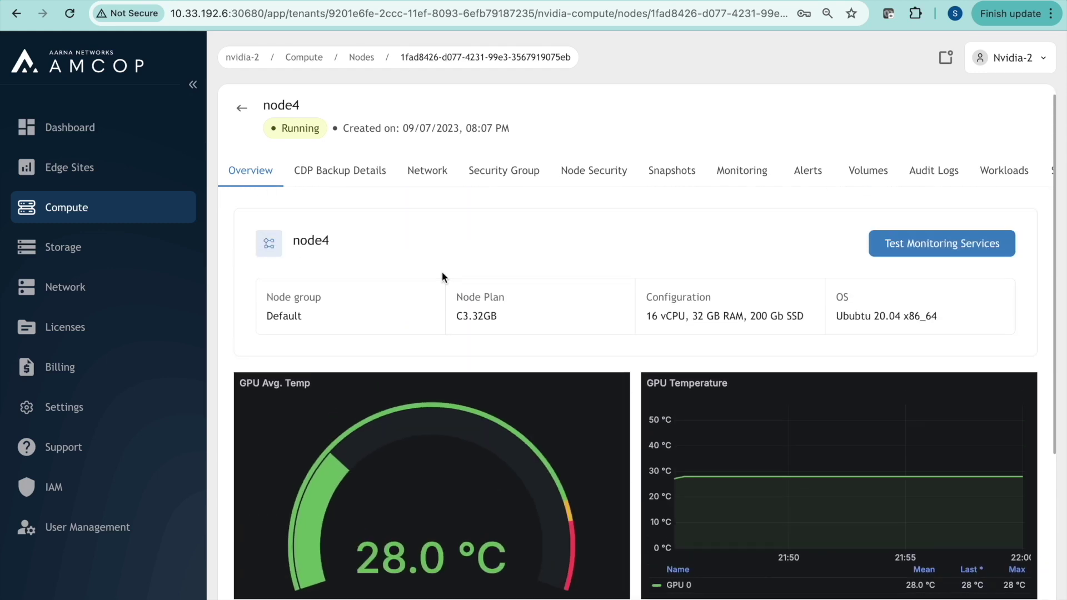
pyautogui.click(437, 174)
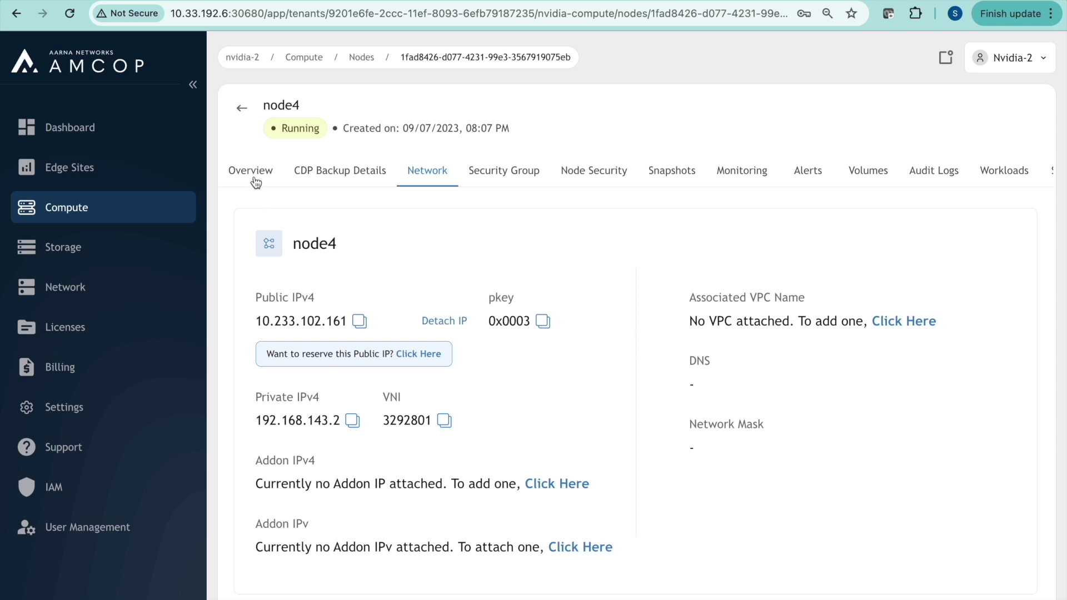
pyautogui.doubleClick(290, 323)
pyautogui.press('super+c')
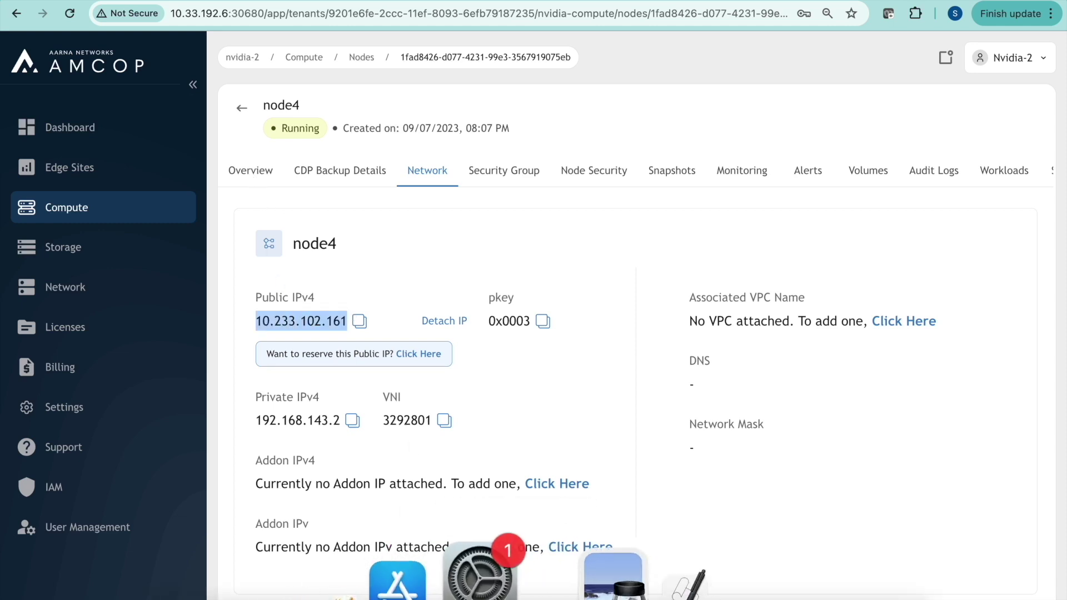
# SSH into node4 as ubuntu at its public IP, accepting the host key and entering the password
pyautogui.click(566, 595)
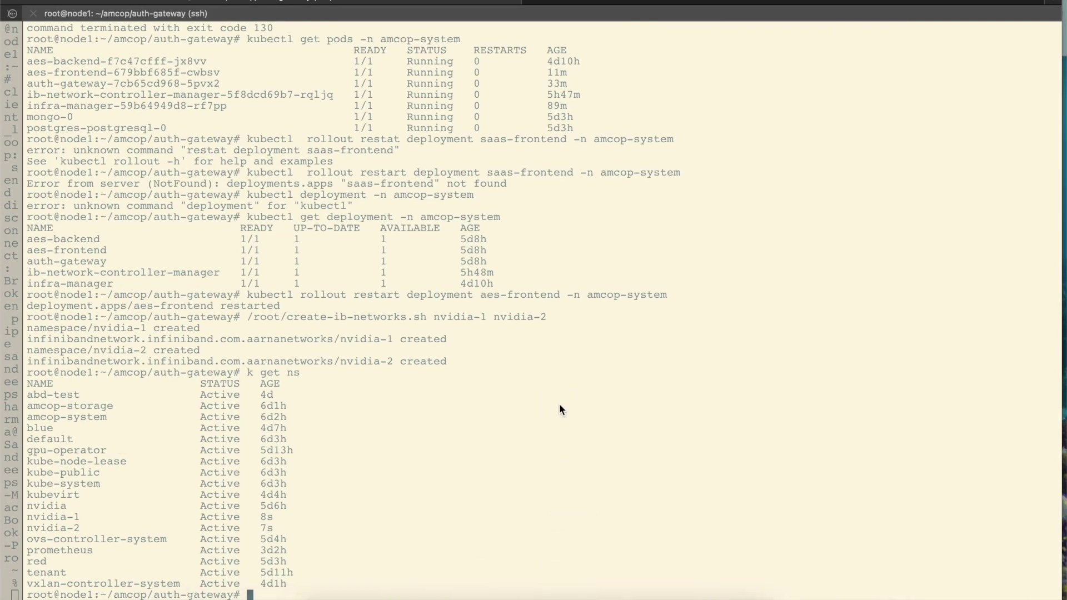
pyautogui.hotkey('ctrl', 'l')
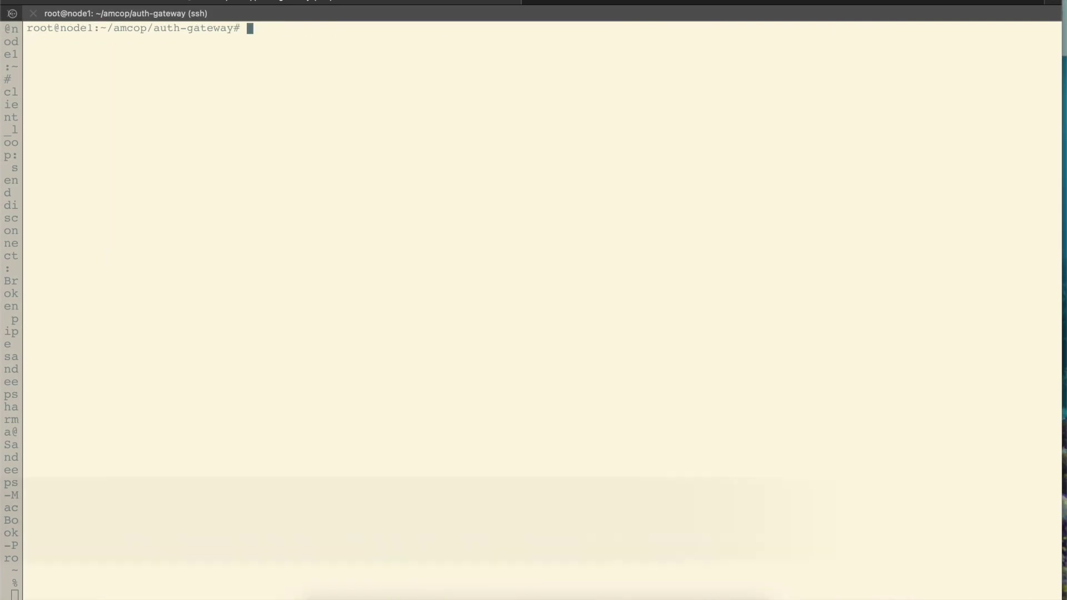
pyautogui.write('ssh ubu')
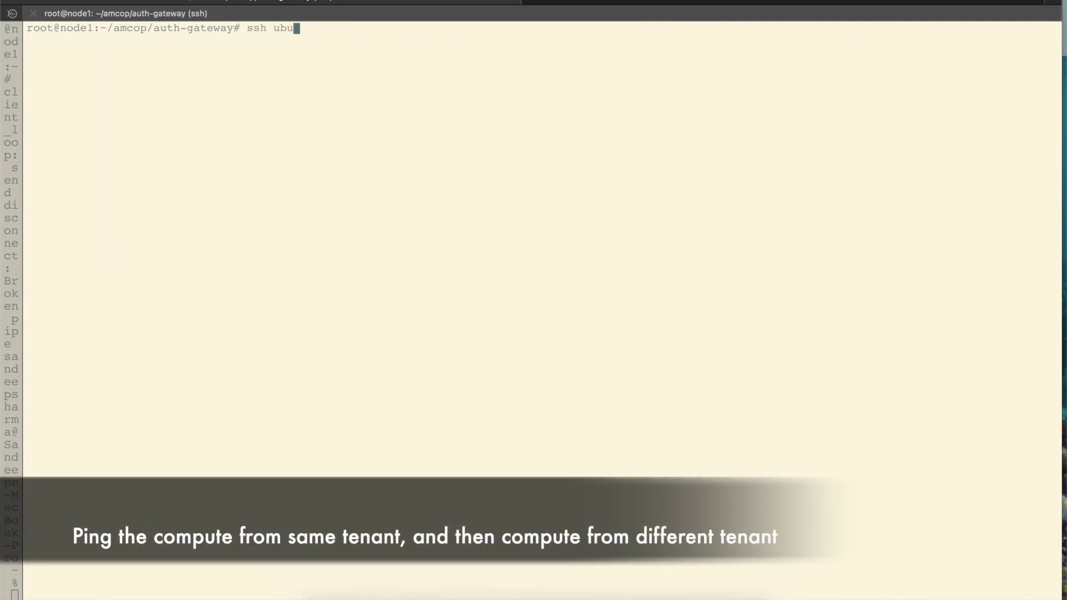
pyautogui.write('ntu@')
pyautogui.press('super+v')
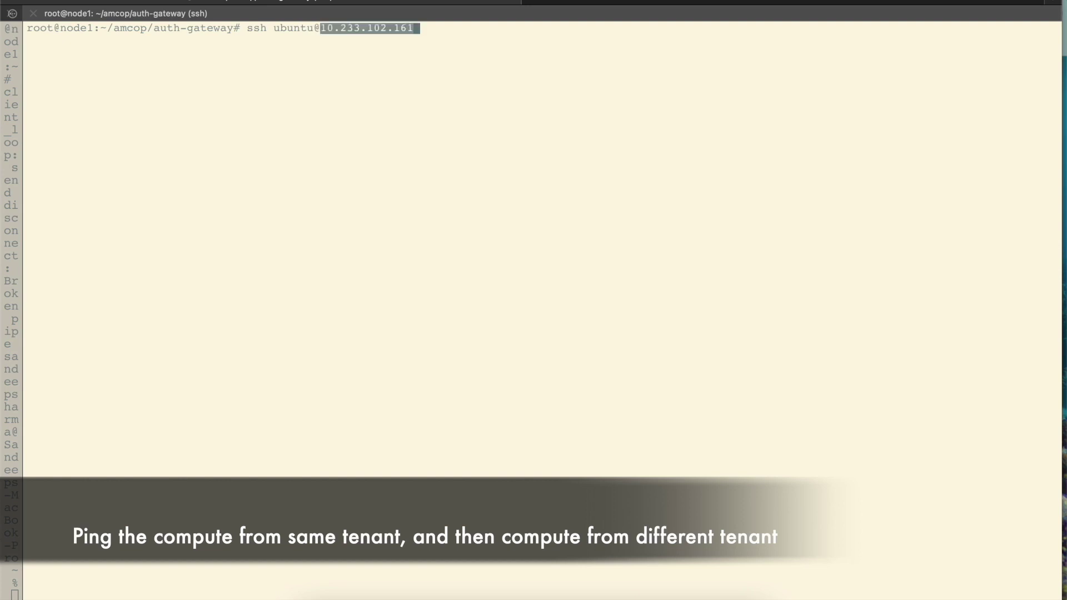
pyautogui.press('Return')
pyautogui.write('yes')
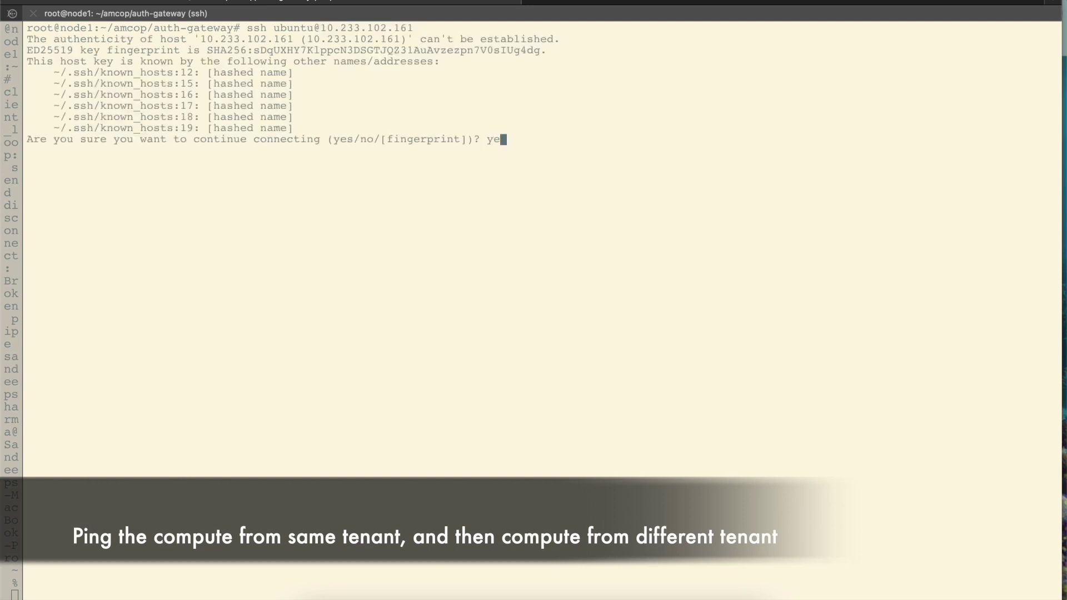
pyautogui.press('Return')
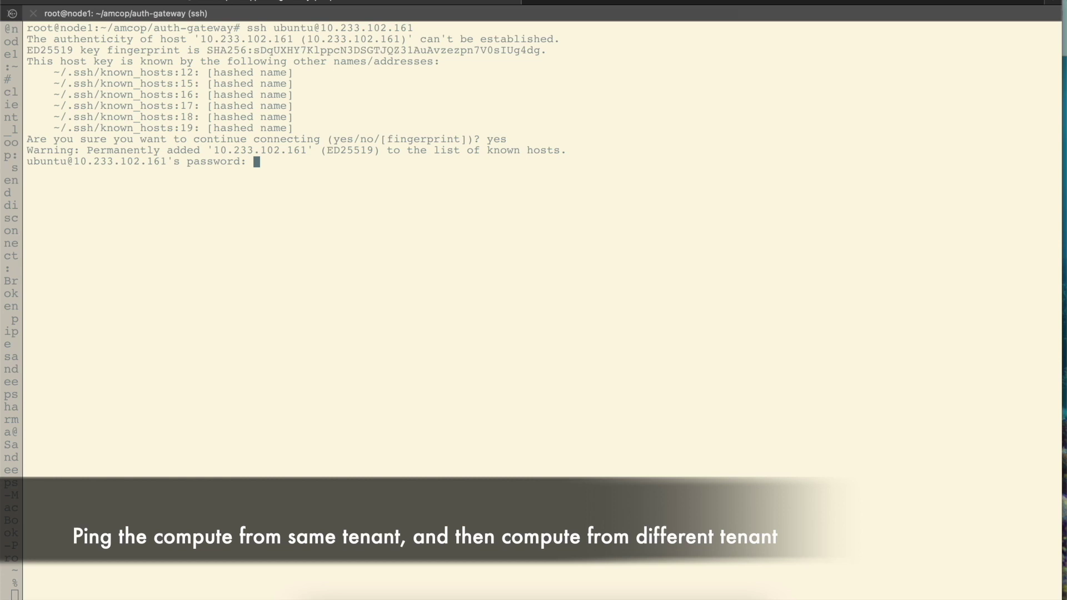
pyautogui.press('Return')
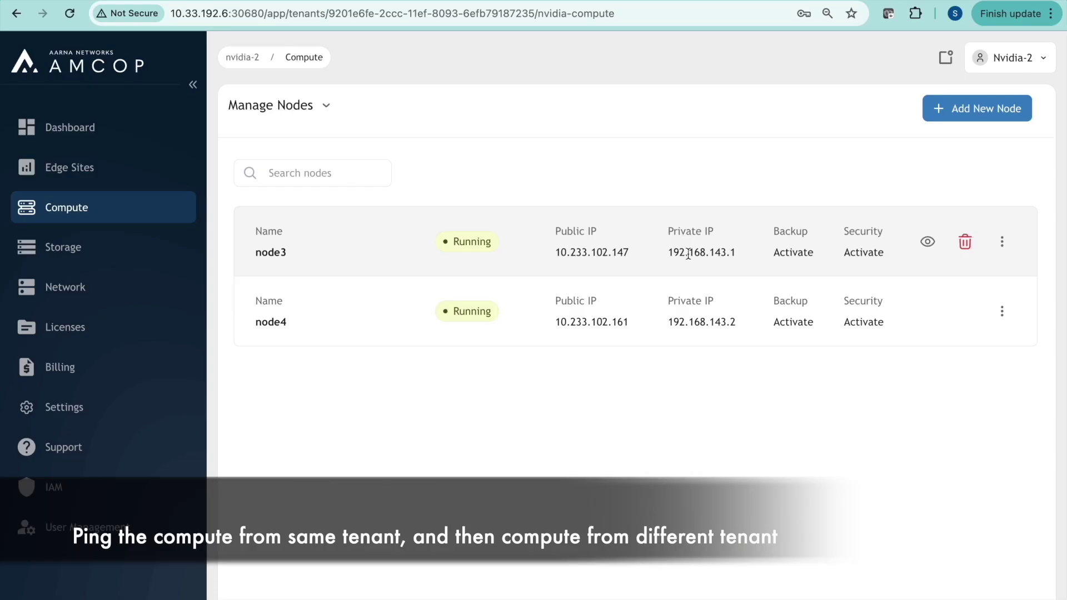
# Ping node3's private IP 192.168.143.1 from node4, then stop after successful replies
pyautogui.doubleClick(688, 254)
pyautogui.press('super+c')
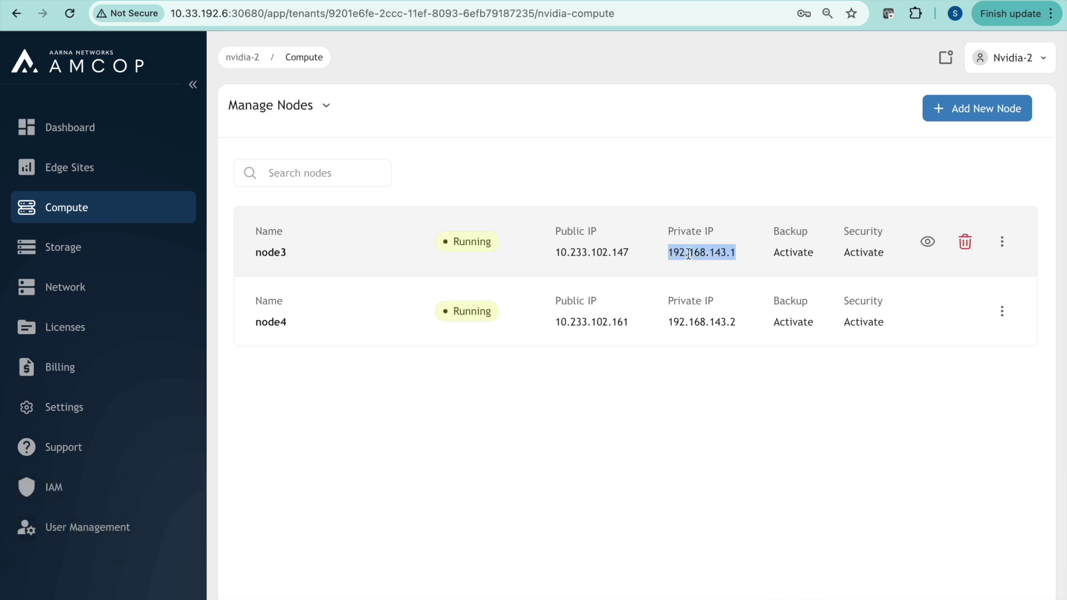
pyautogui.press('super+Tab')
pyautogui.write('ping')
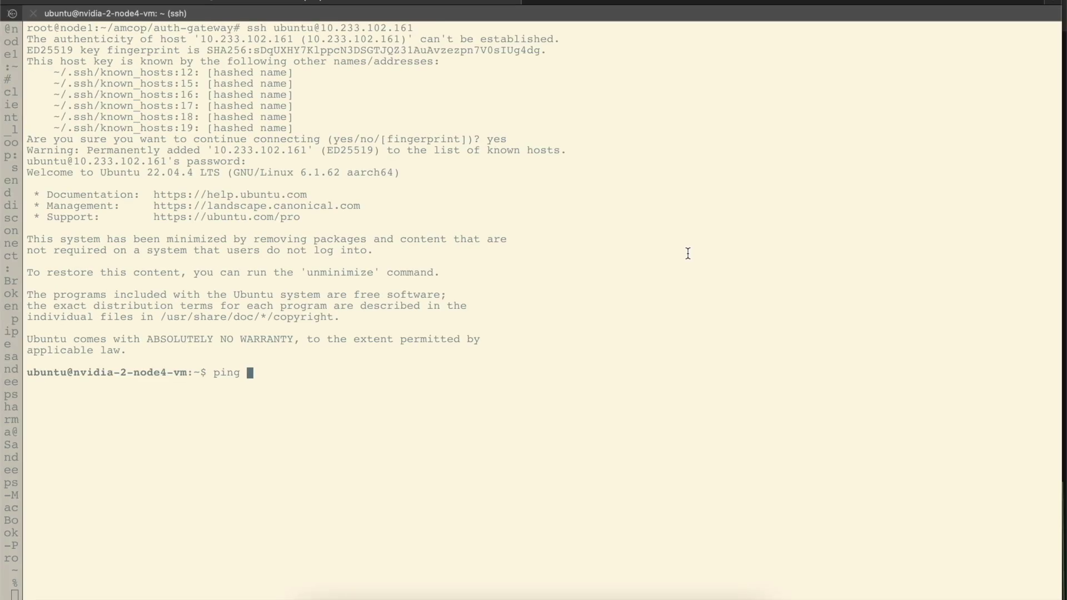
pyautogui.press('super+v')
pyautogui.press('Return')
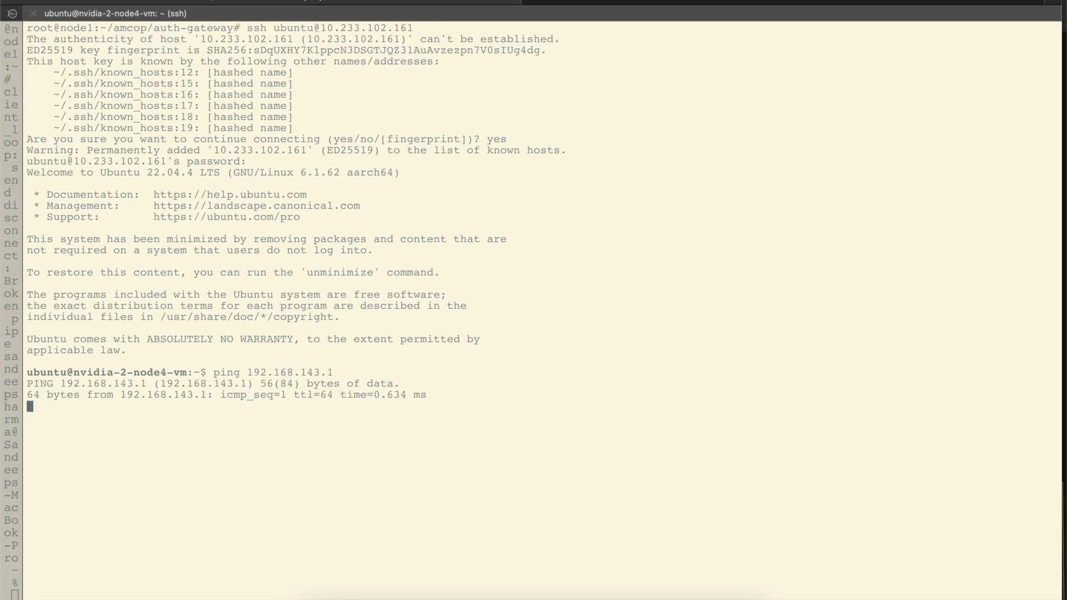
pyautogui.press('super+v')
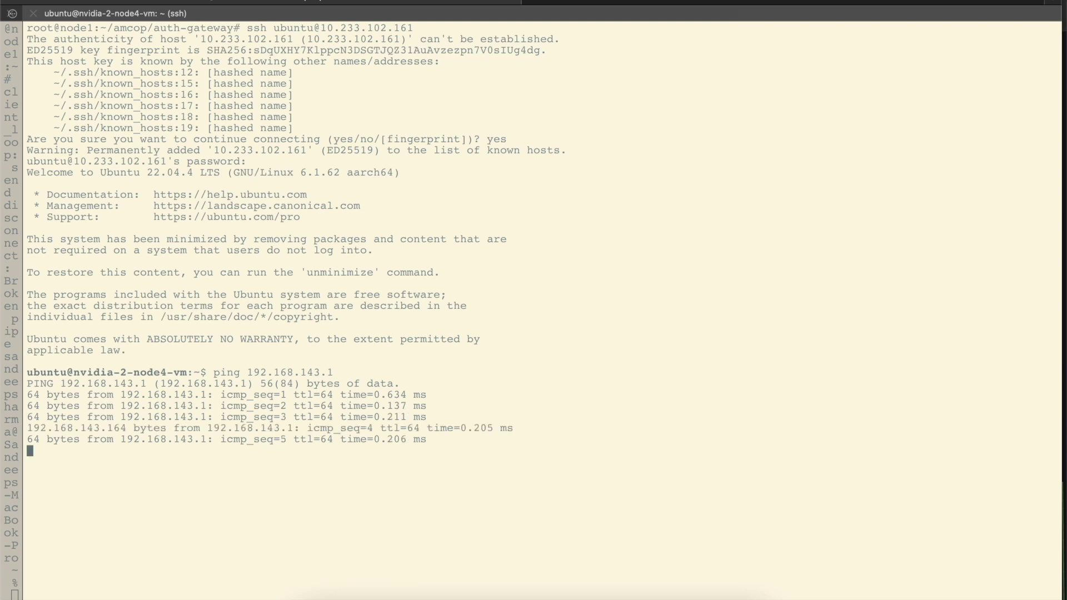
pyautogui.hotkey('ctrl', 'c')
# List node4's interfaces with ip a and select its net1 address 192.168.143.2/24
pyautogui.write('ip a')
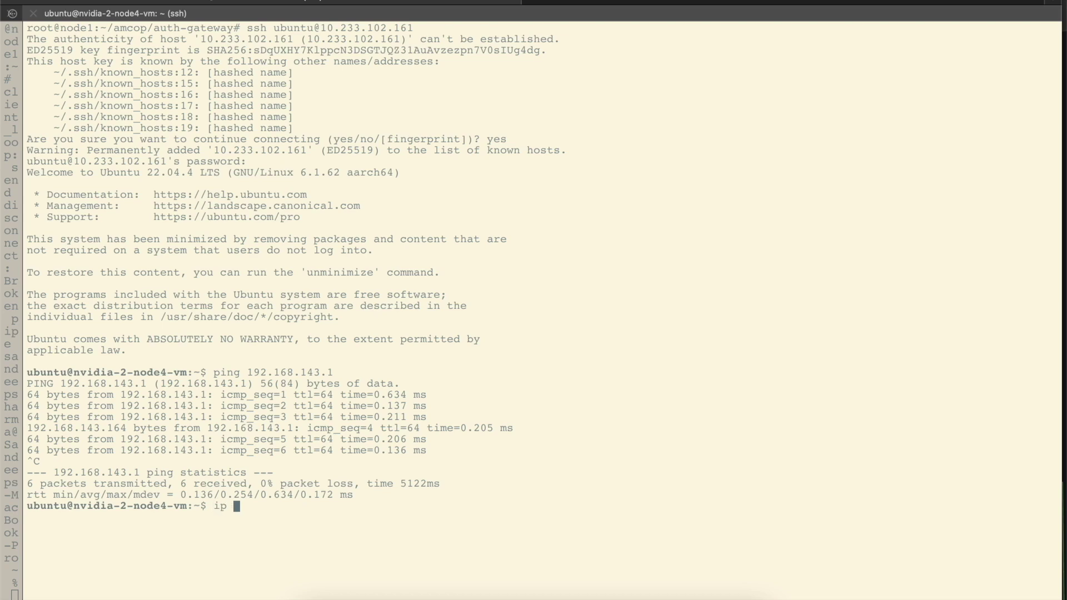
pyautogui.press('Return')
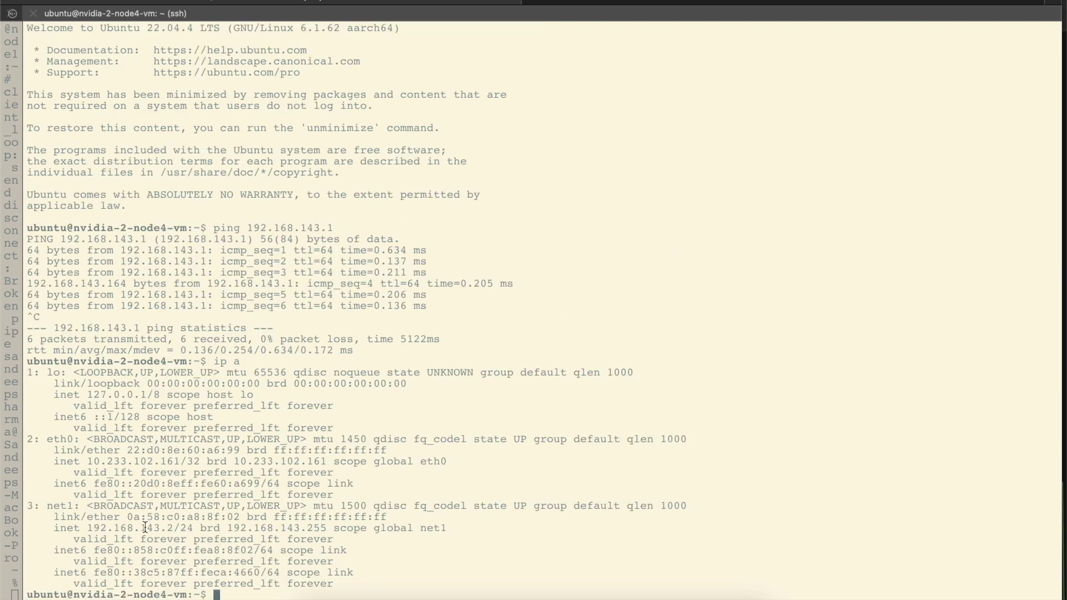
pyautogui.doubleClick(144, 528)
pyautogui.press('super+Tab')
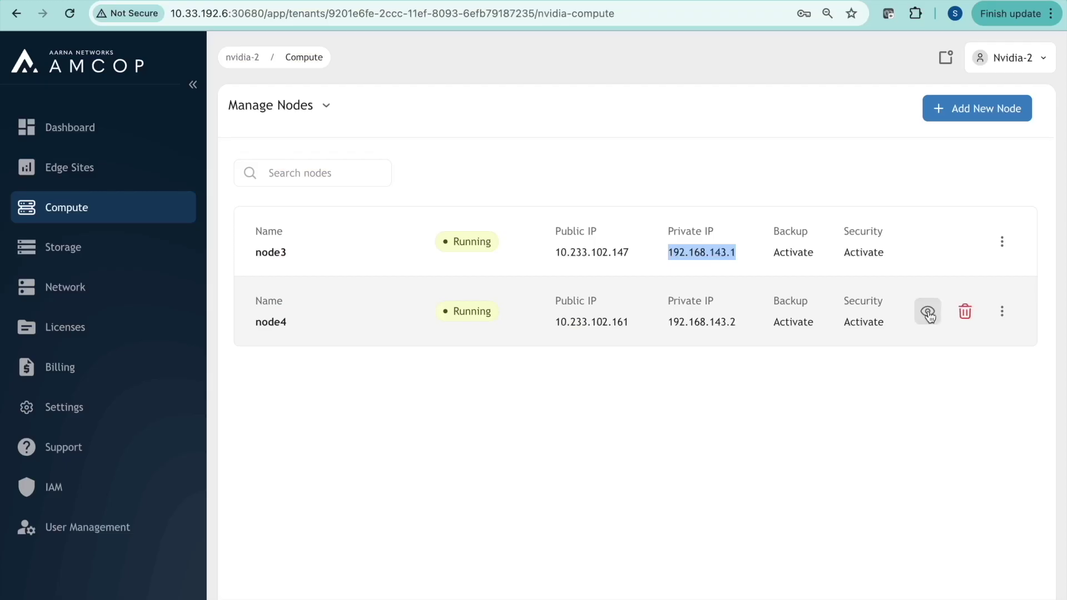
# Leave node4's detail page and log out of the Nvidia-2 tenant
pyautogui.click(927, 309)
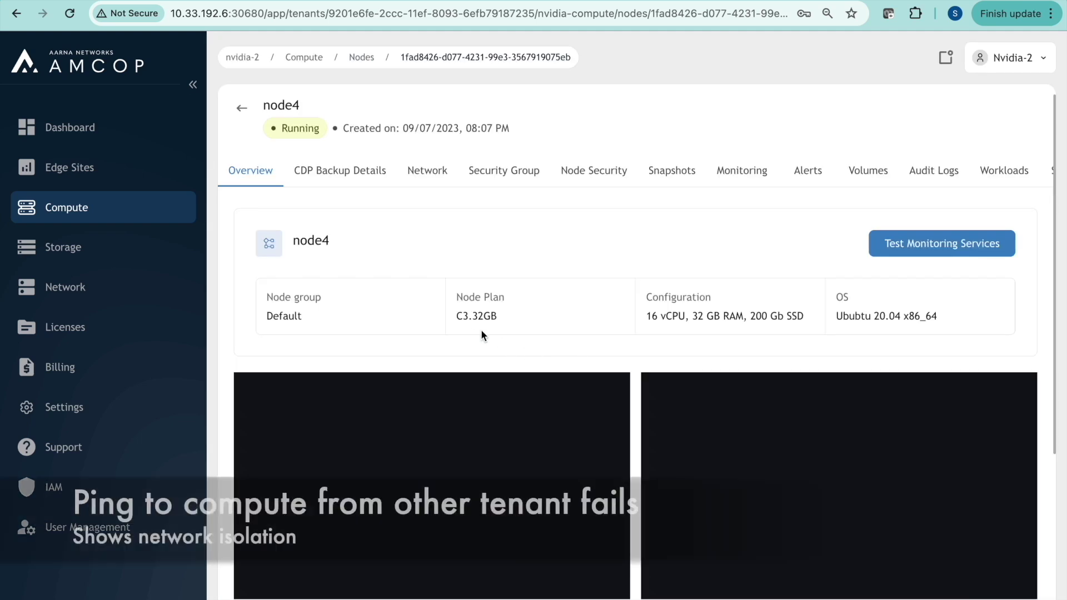
pyautogui.click(1041, 60)
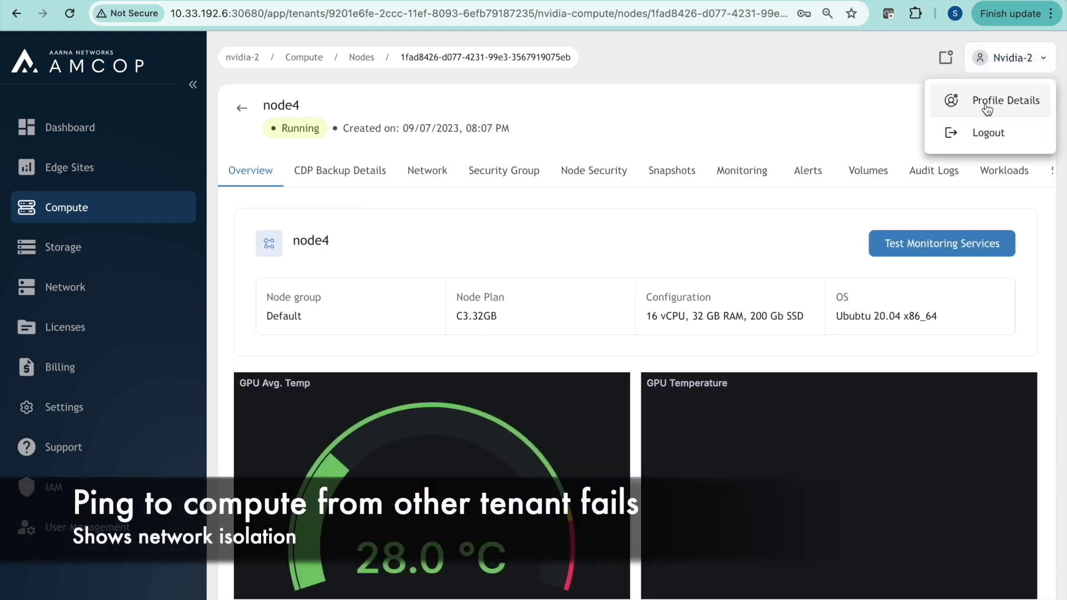
pyautogui.click(984, 132)
pyautogui.click(704, 403)
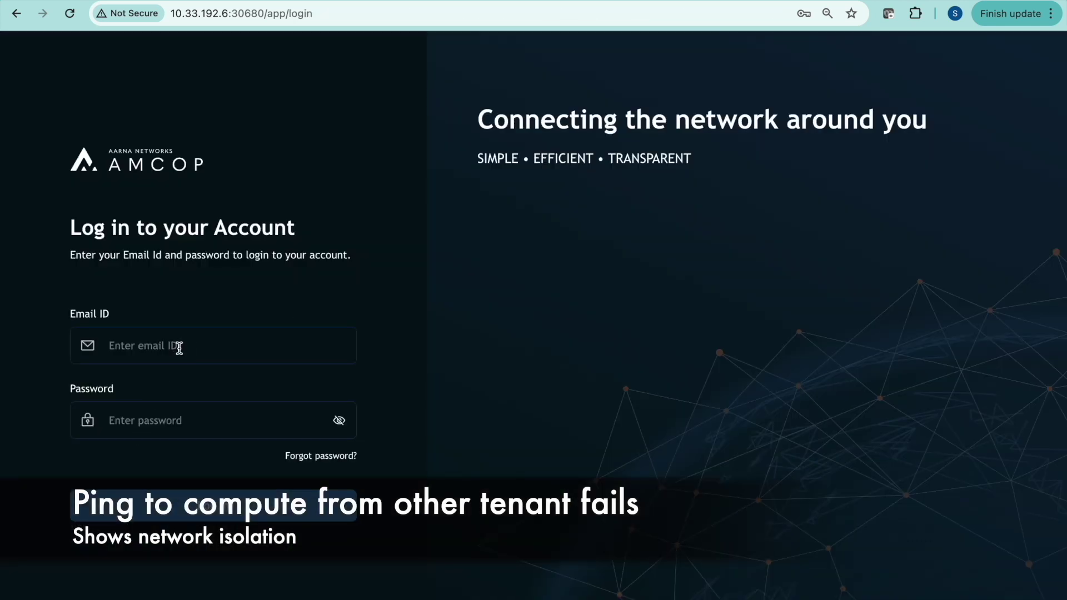
# Log in as the Nvidia-1 user and copy node1's private IP 192.168.152.1 from Compute
pyautogui.click(180, 346)
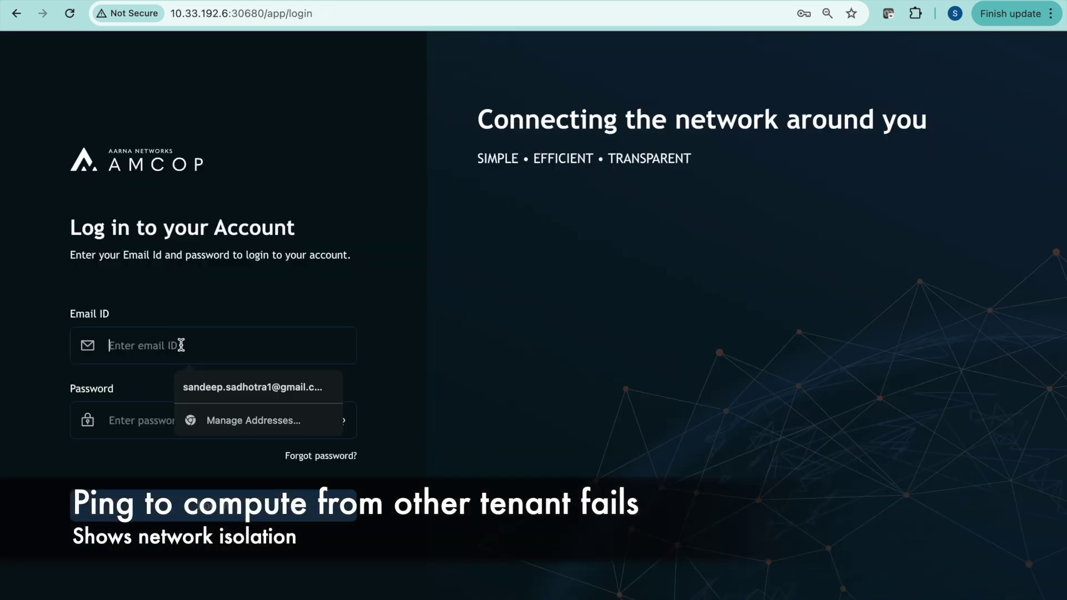
pyautogui.click(209, 382)
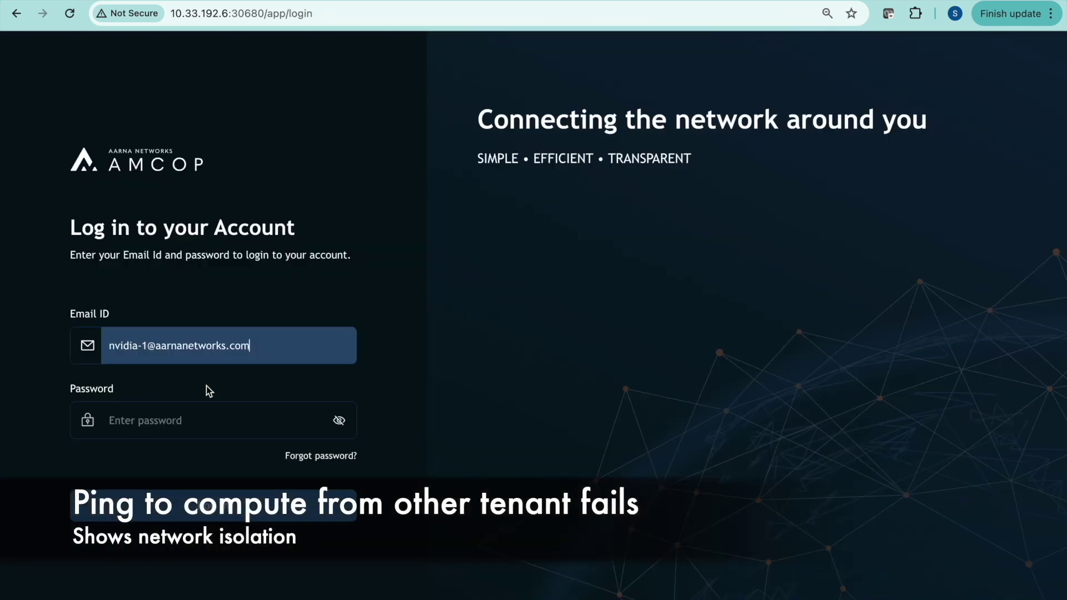
pyautogui.click(195, 424)
pyautogui.write('****')
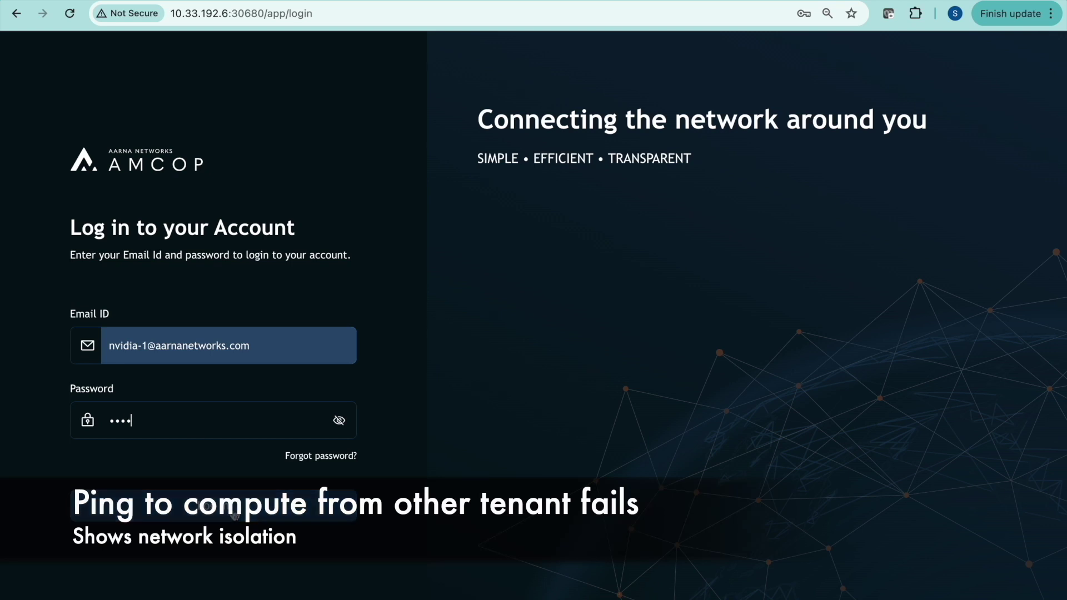
pyautogui.press('Return')
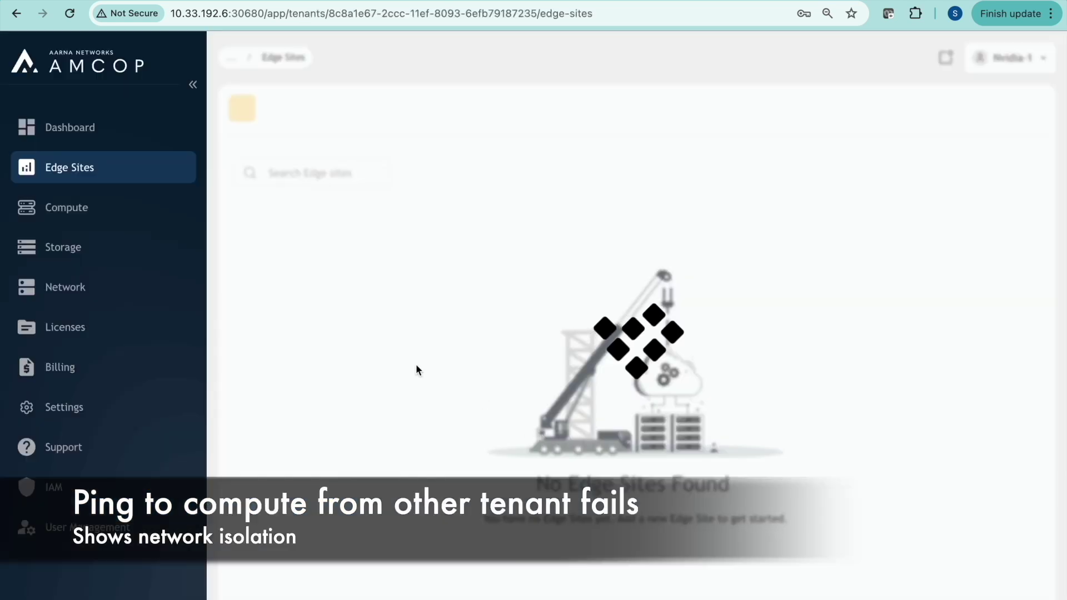
pyautogui.click(74, 210)
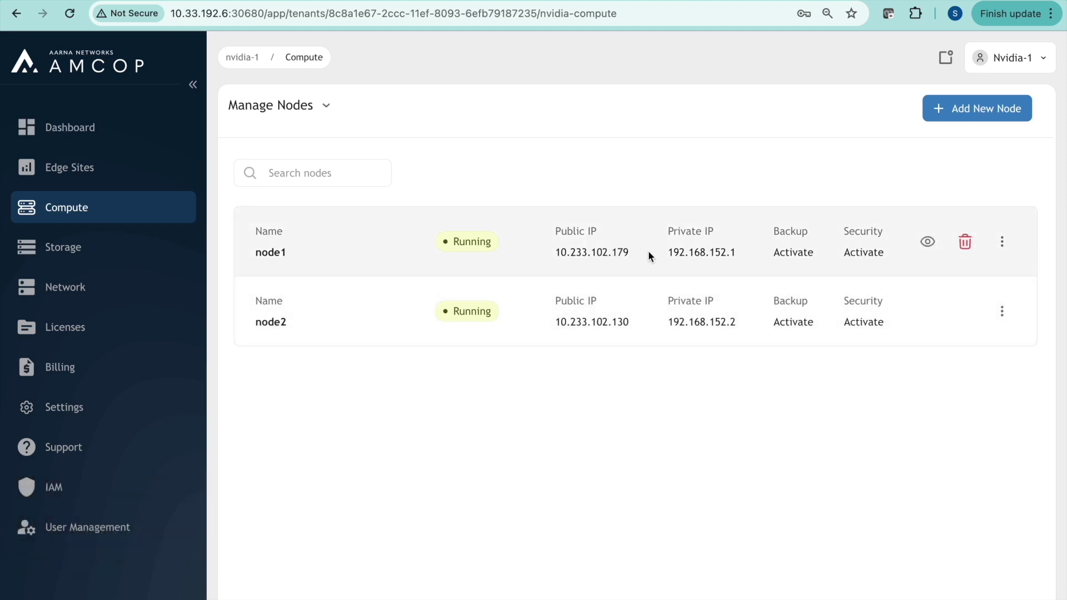
pyautogui.moveTo(737, 253); pyautogui.dragTo(667, 251)
pyautogui.press('super+c')
# In iTerm's node4 session, ping node1's private IP 192.168.152.1 across tenants
pyautogui.press('super+Tab')
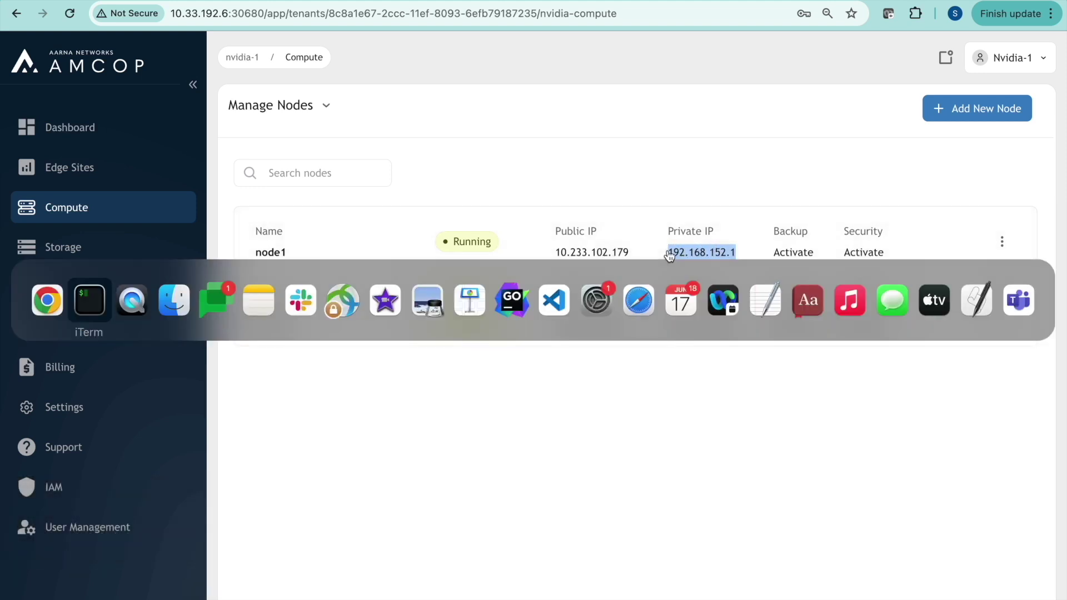
pyautogui.write('ping')
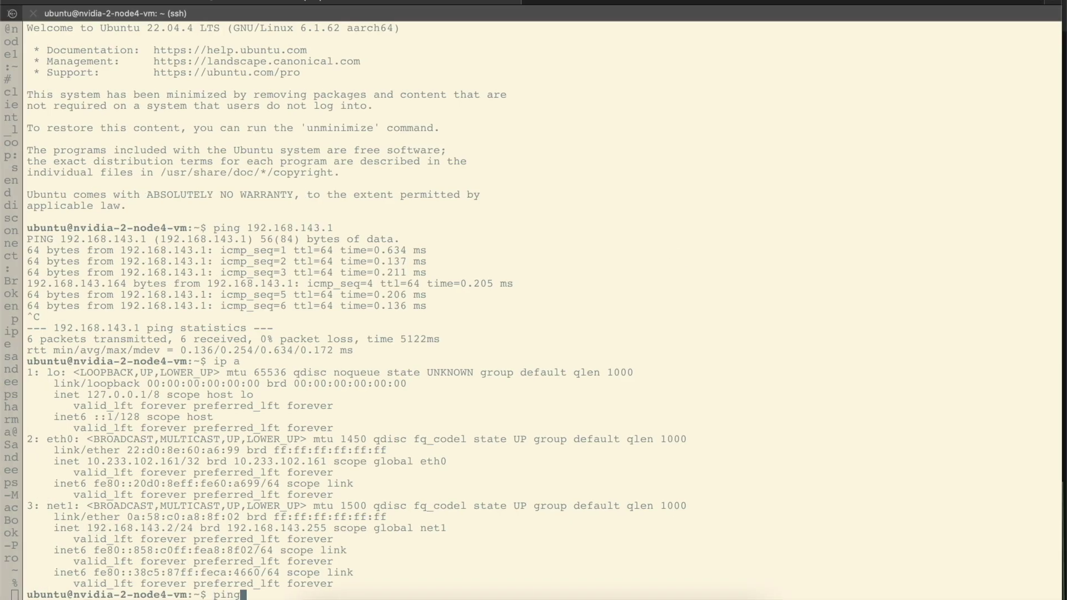
pyautogui.press('super+v')
pyautogui.press('Return')
pyautogui.press('Return')
pyautogui.press('Return')
pyautogui.press('Return')
pyautogui.press('Return')
pyautogui.press('Return')
pyautogui.press('Return')
pyautogui.press('Return')
pyautogui.press('Return')
pyautogui.press('Return')
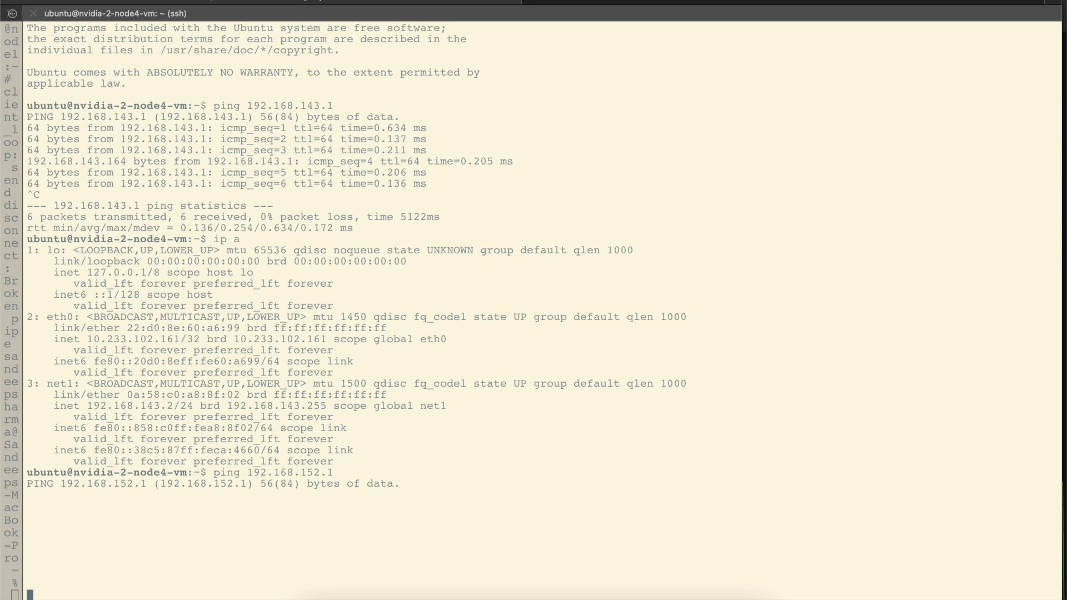
# Bring the Chrome Compute - AMCOP window back to the front
pyautogui.moveTo(364, 597)
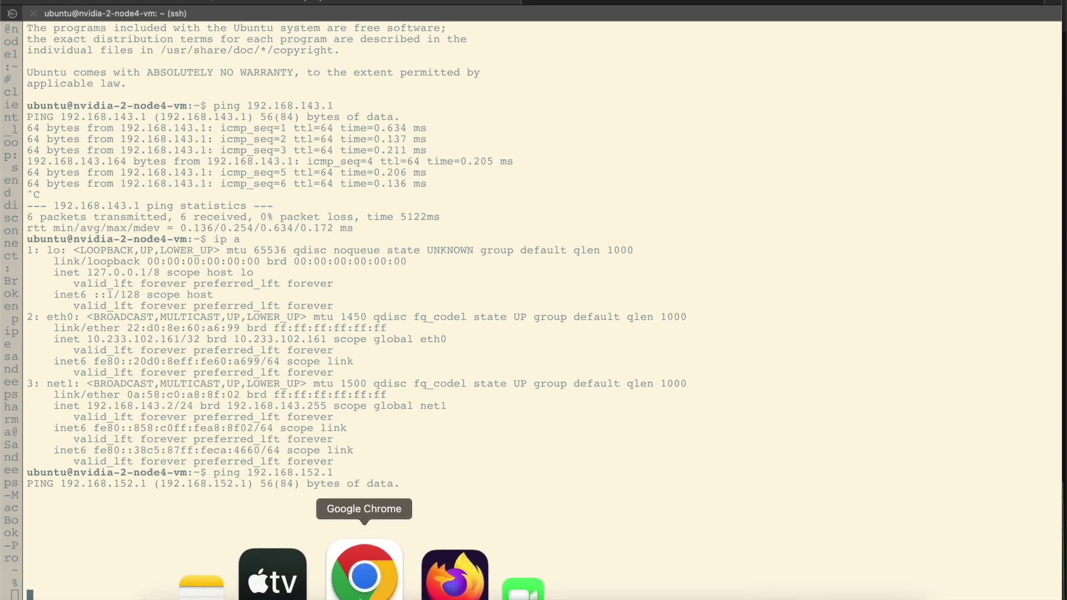
pyautogui.rightClick(364, 578)
pyautogui.click(409, 288)
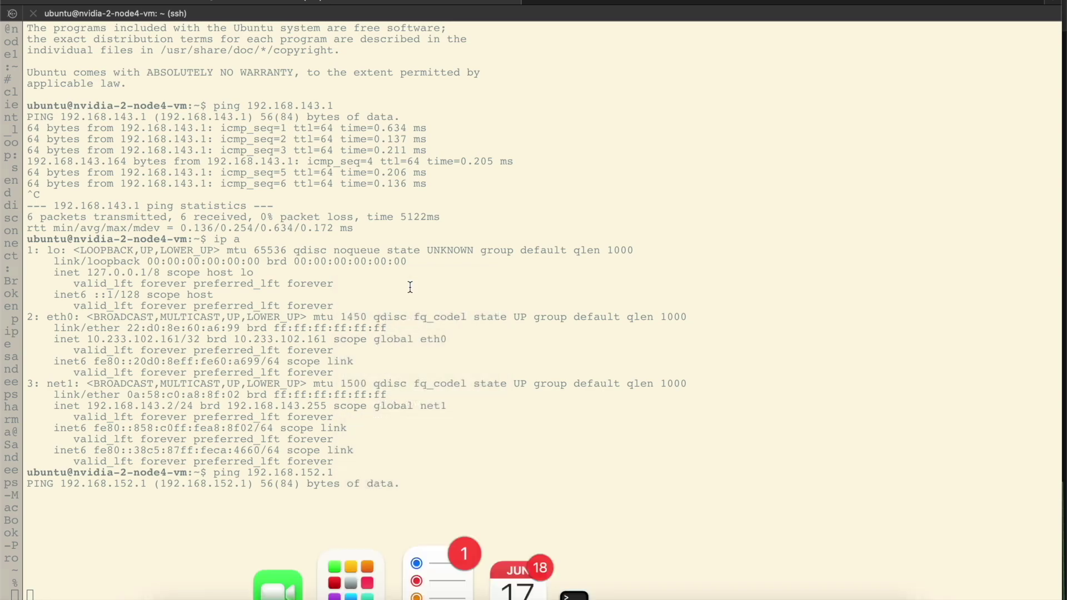